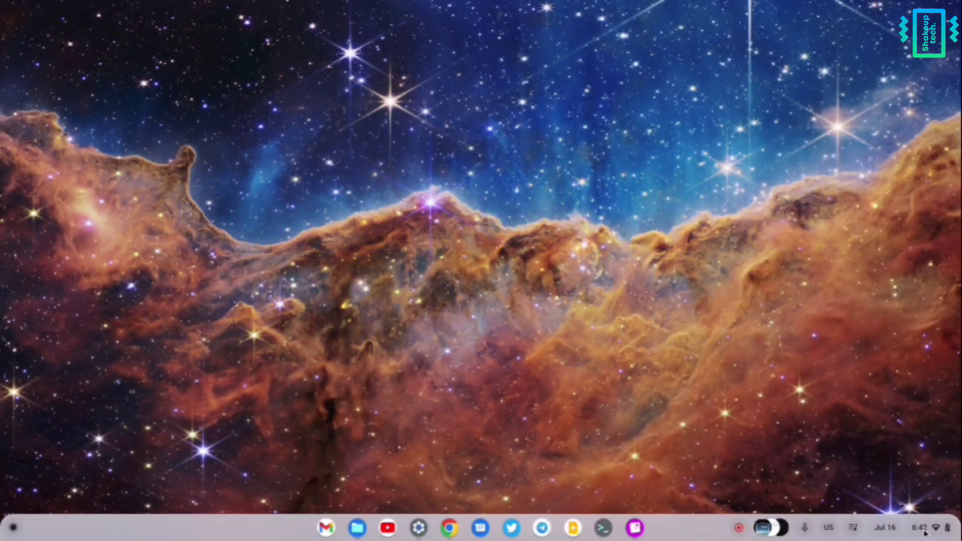
Step: Open the screen capture tool in full-screen screenshot mode and confirm captures save to Recordings
left_click(924, 533)
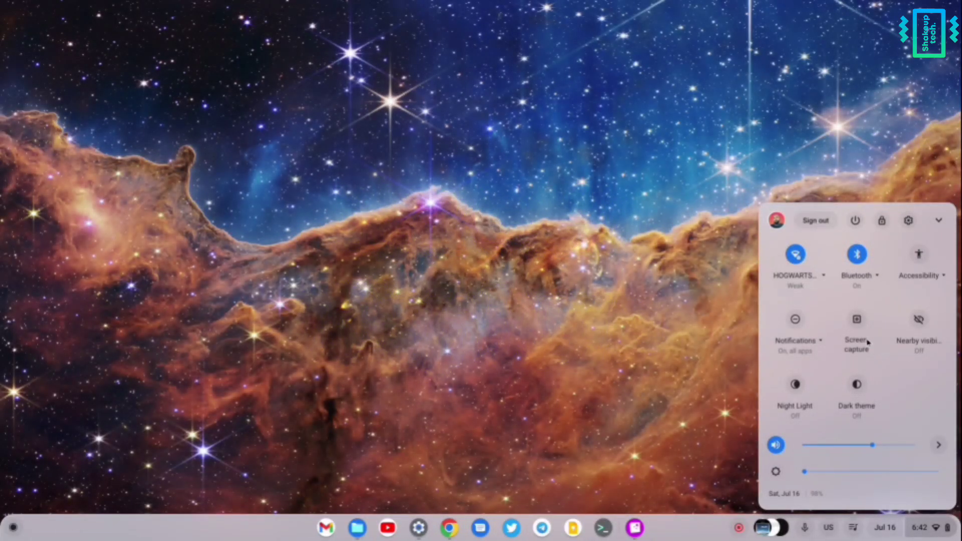
left_click(856, 324)
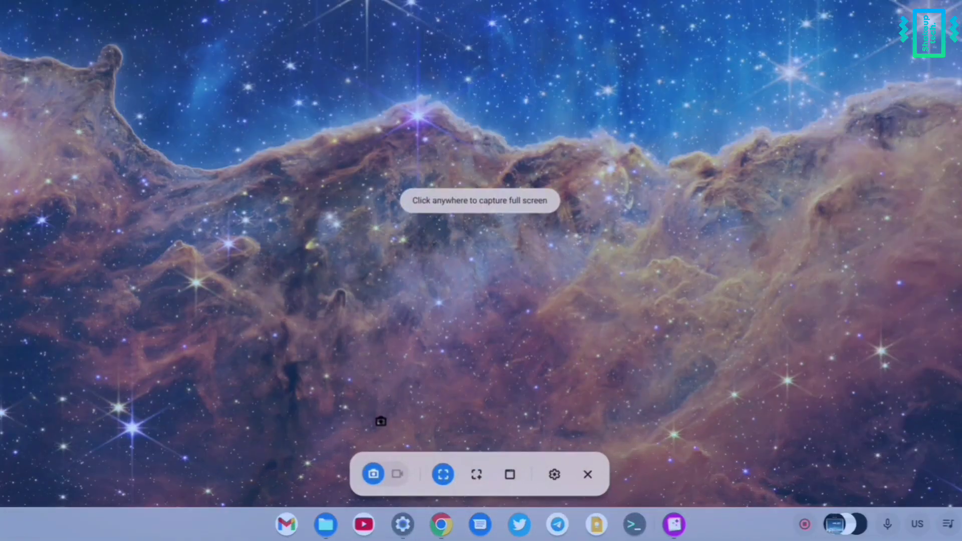
left_click(553, 475)
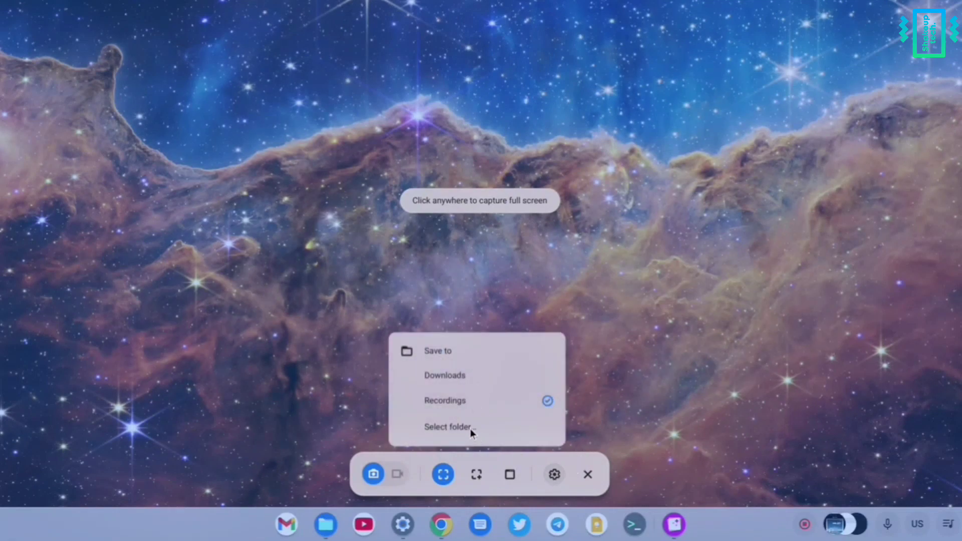
left_click(553, 475)
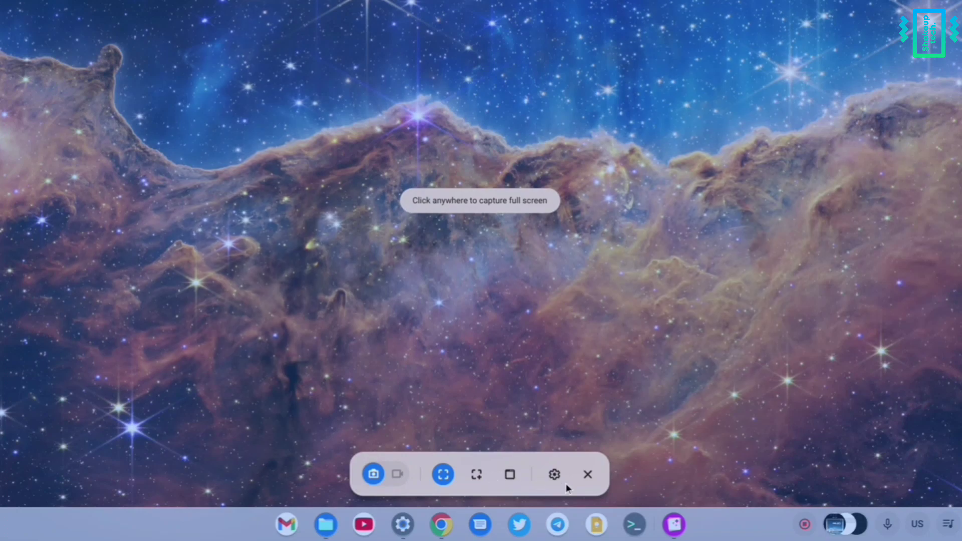
Step: Capture a partial screenshot of an 837 x 372 area in the upper-left of the wallpaper
left_click(477, 475)
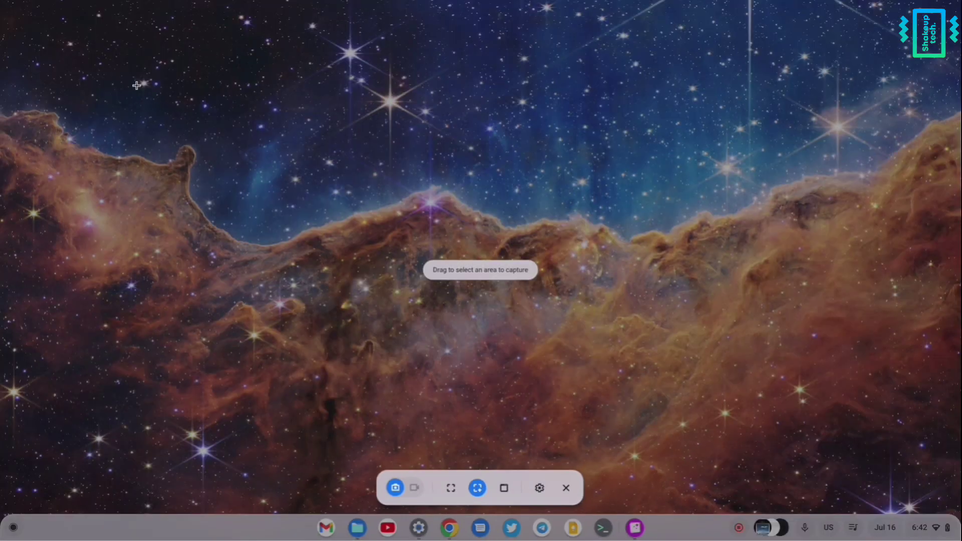
left_click_drag(132, 81, 594, 287)
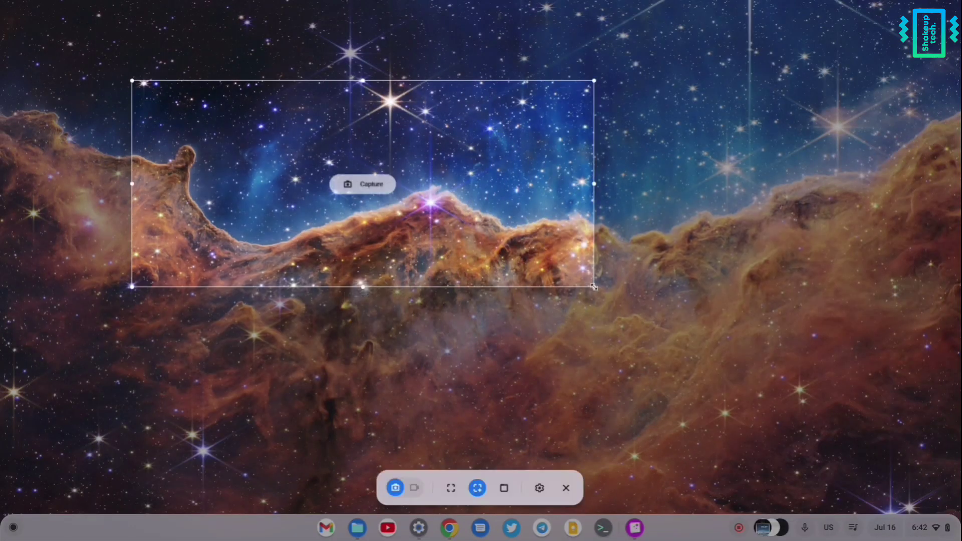
left_click(371, 191)
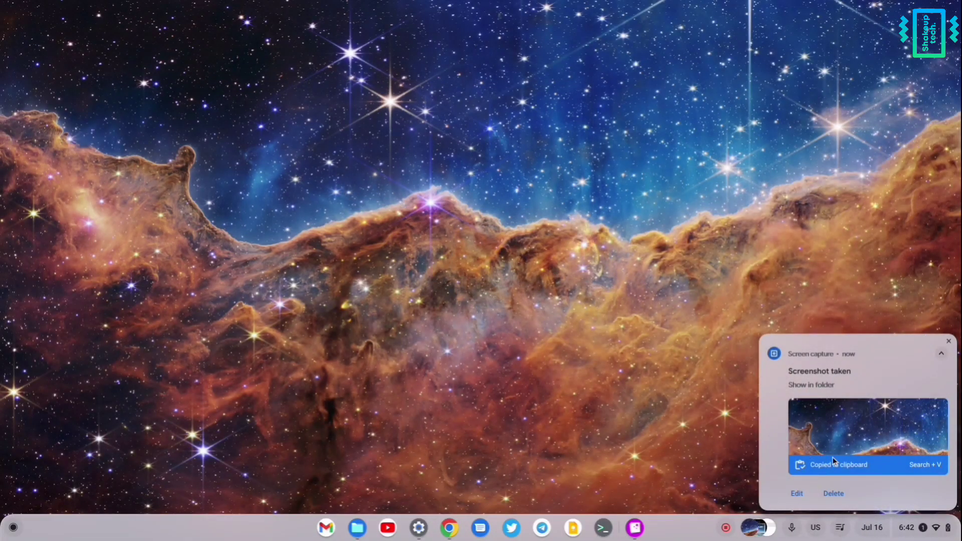
Step: Open the new partial screenshot from the Recordings folder in Gallery, then minimize Files
left_click(818, 422)
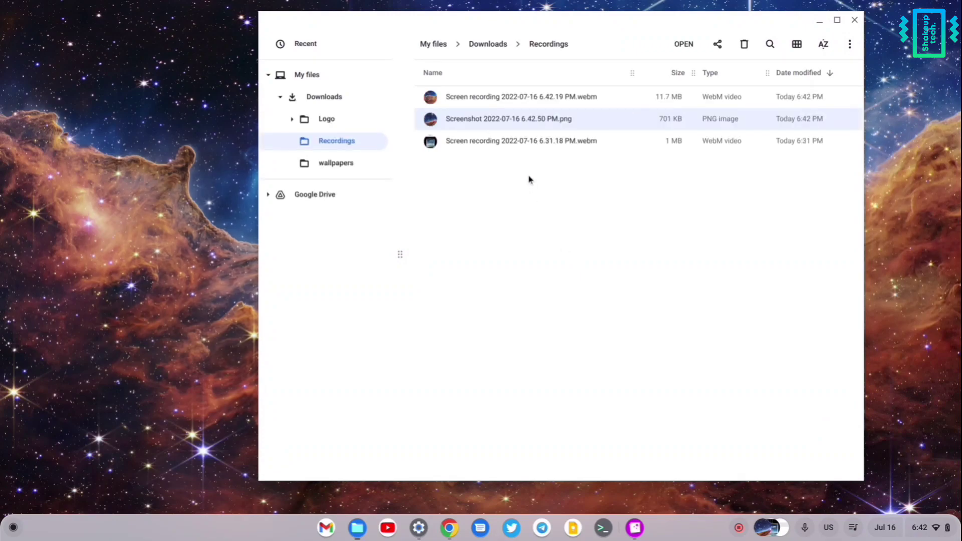
double_click(502, 124)
left_click(819, 22)
Step: Bring up the browser playing YouTube Music and the Settings window on the desktop
left_click(929, 527)
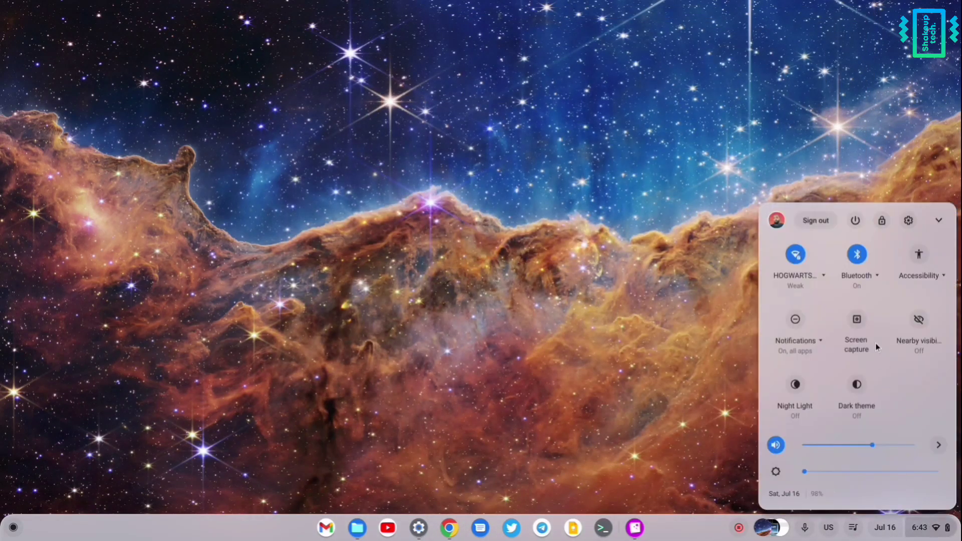
left_click(857, 324)
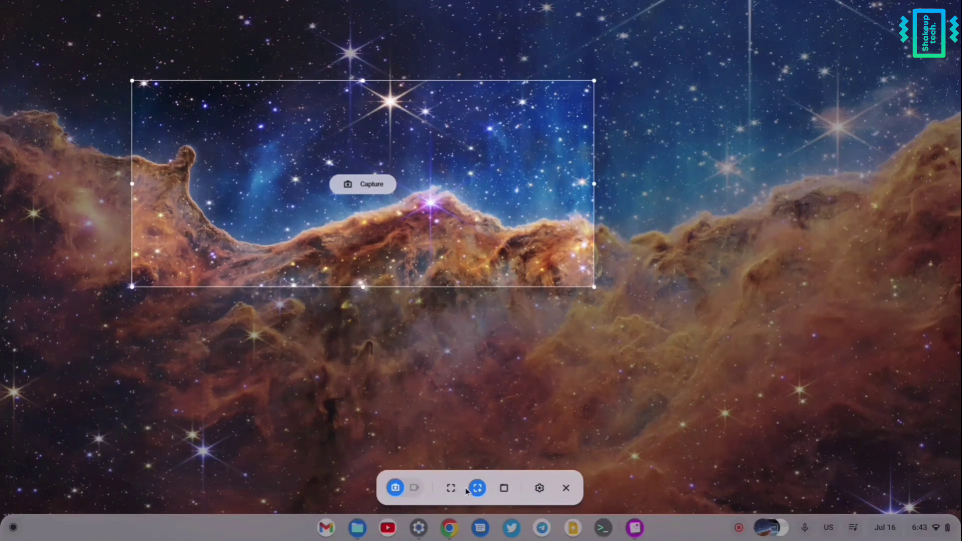
left_click(566, 488)
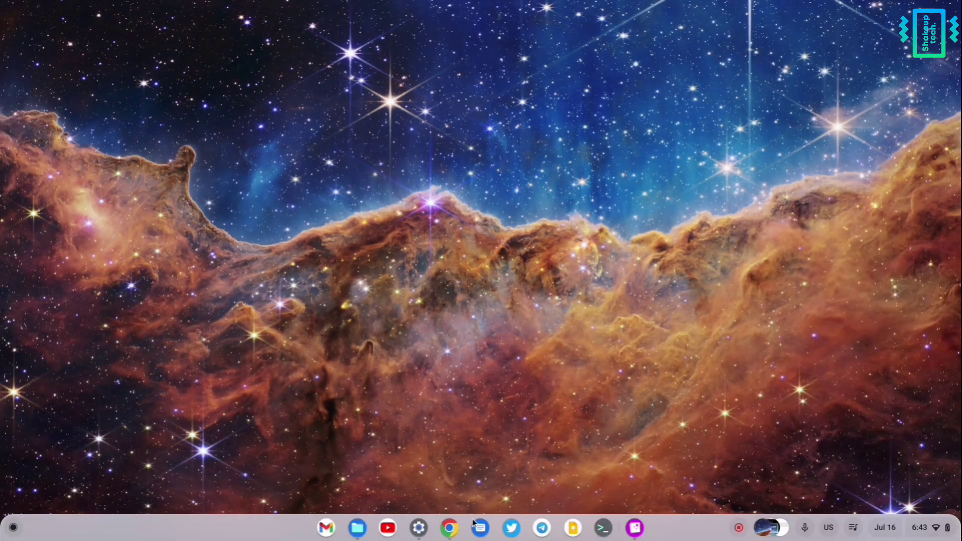
left_click(448, 528)
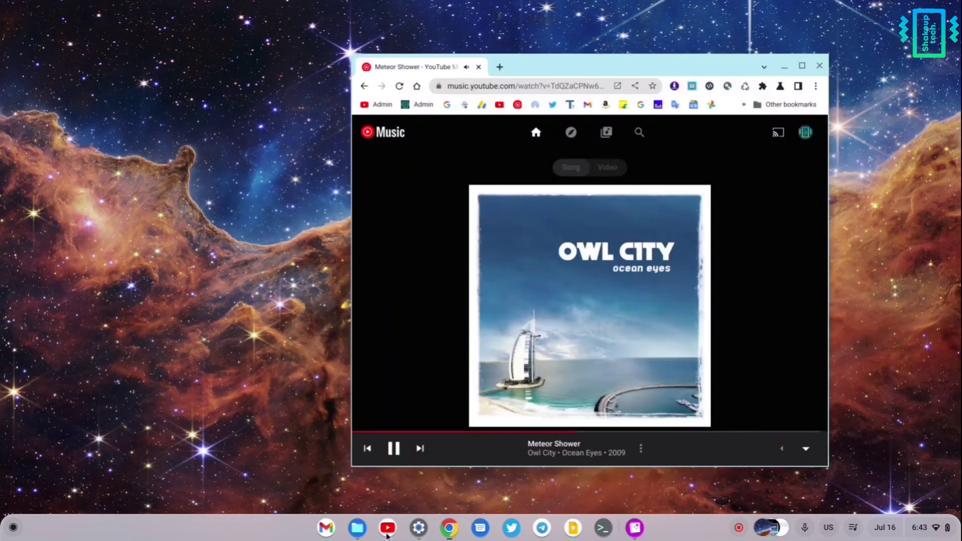
left_click(419, 532)
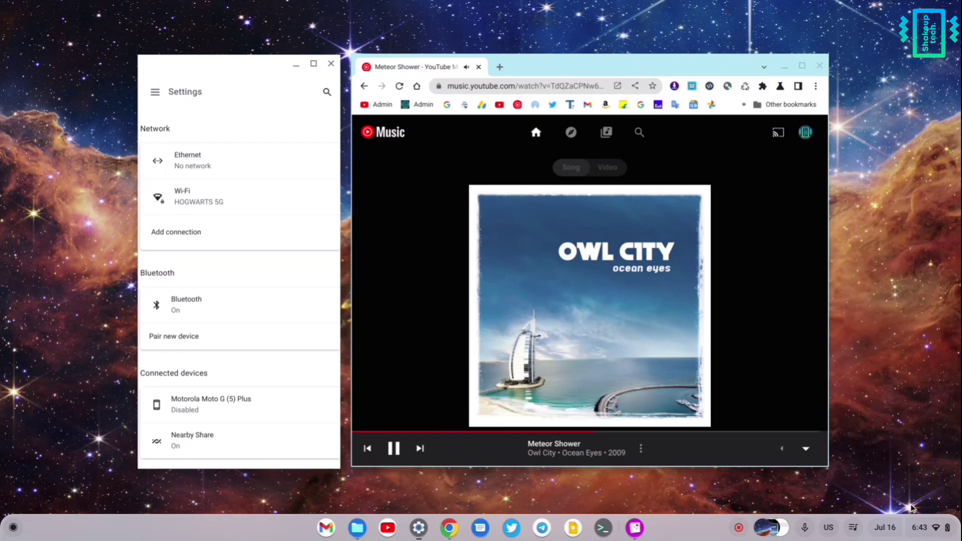
Step: Take a window-mode screenshot of just the Settings window
left_click(927, 531)
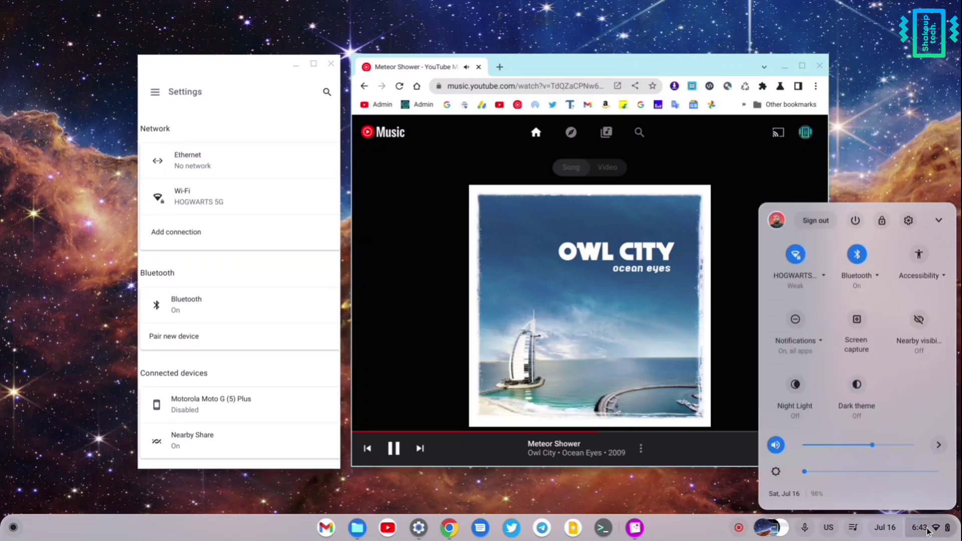
left_click(856, 323)
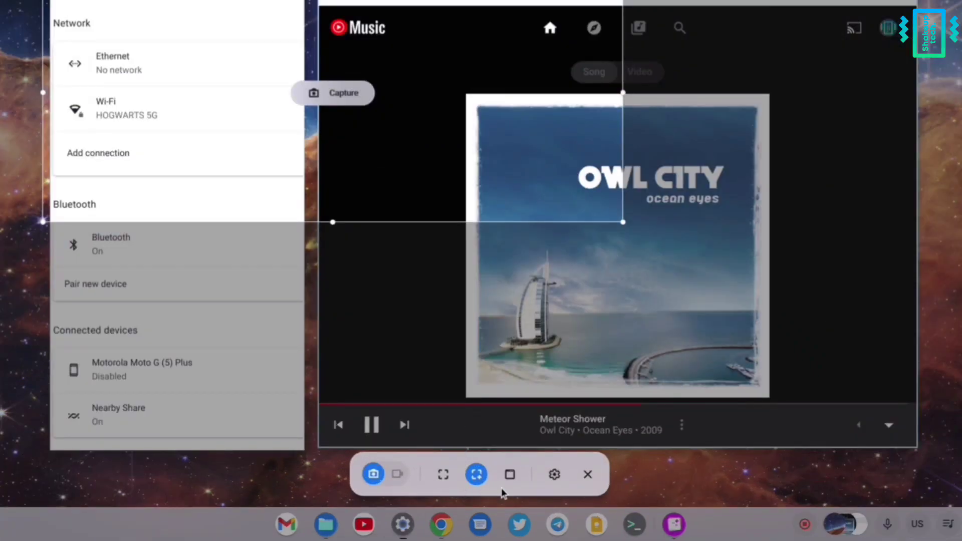
left_click(509, 474)
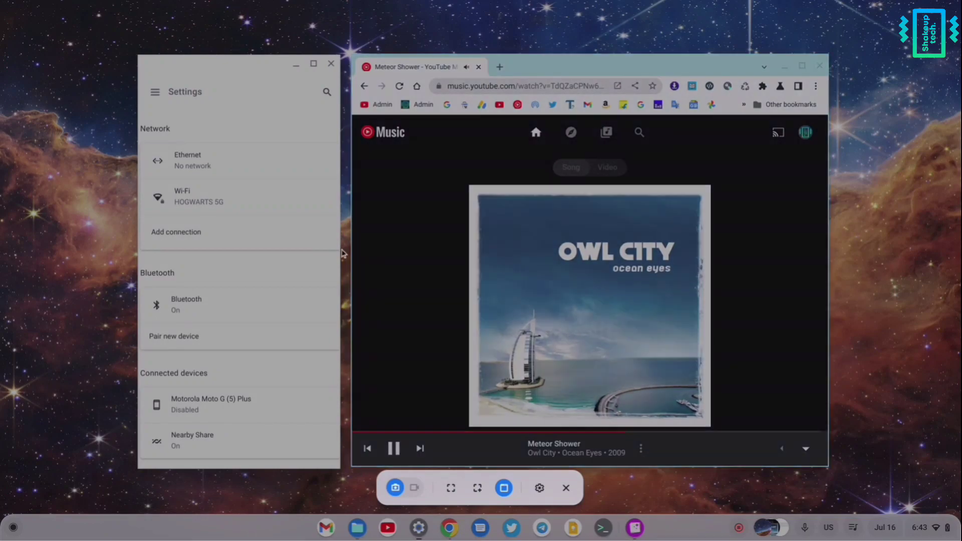
left_click(229, 194)
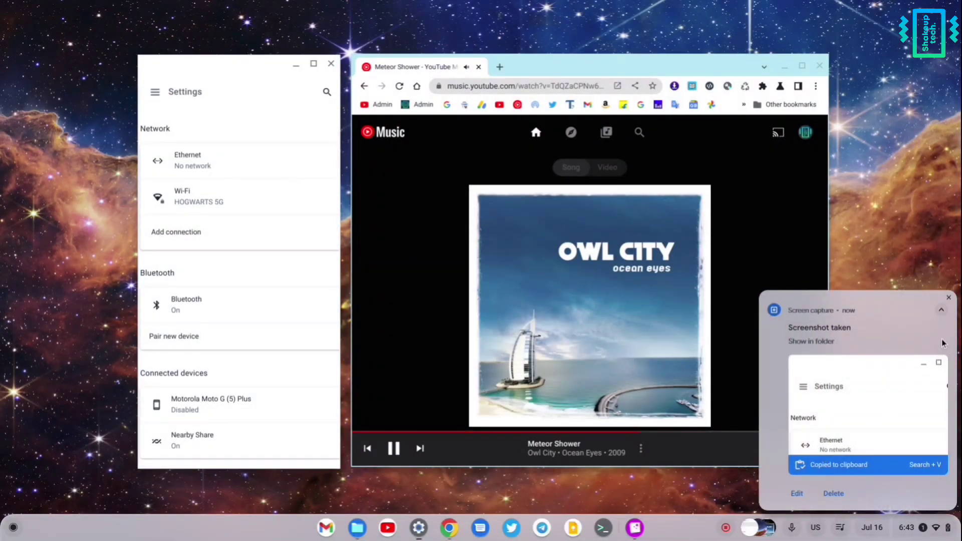
Step: View the Settings window screenshot from its folder, then minimize the image viewer
left_click(894, 402)
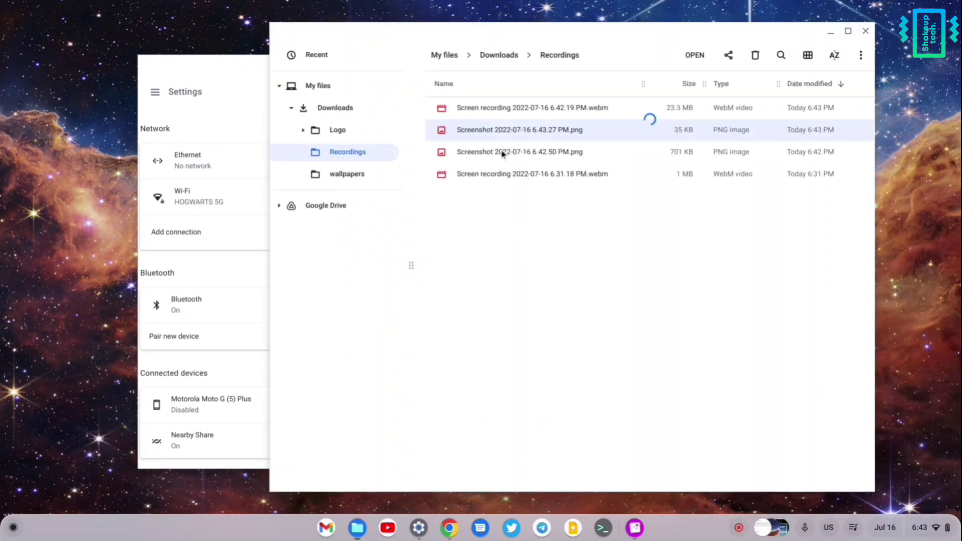
double_click(457, 138)
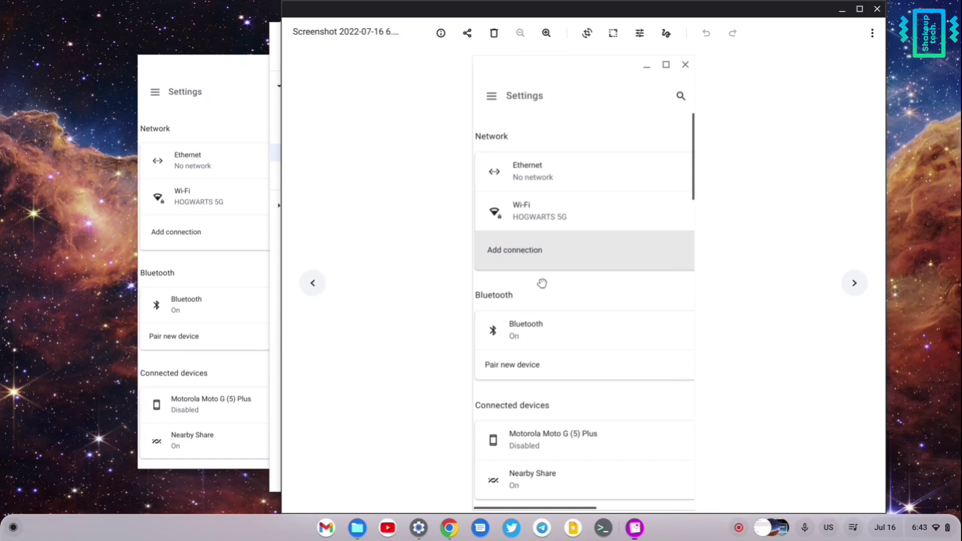
left_click(840, 11)
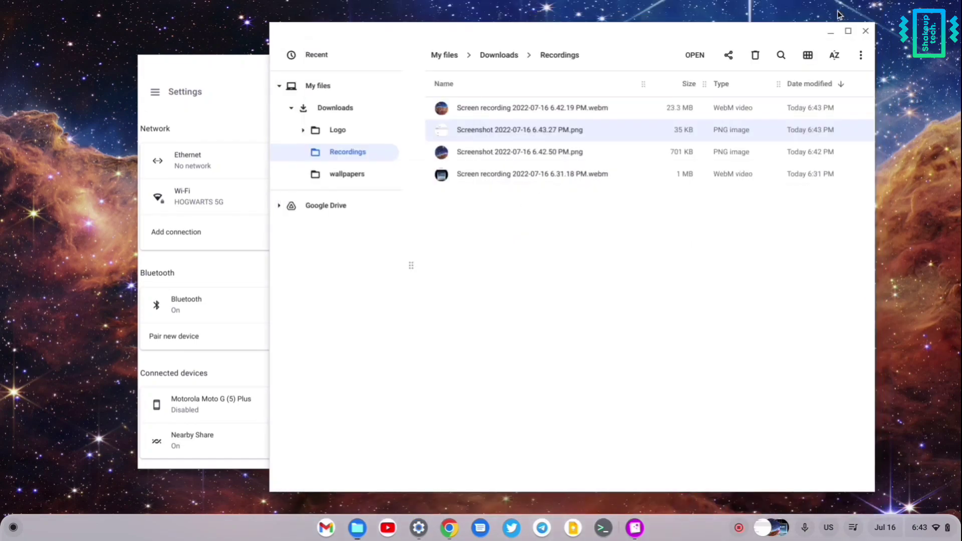
Step: Play and pause the video Screen recording 2022-07-16 6.31.18 PM.webm
left_click(576, 299)
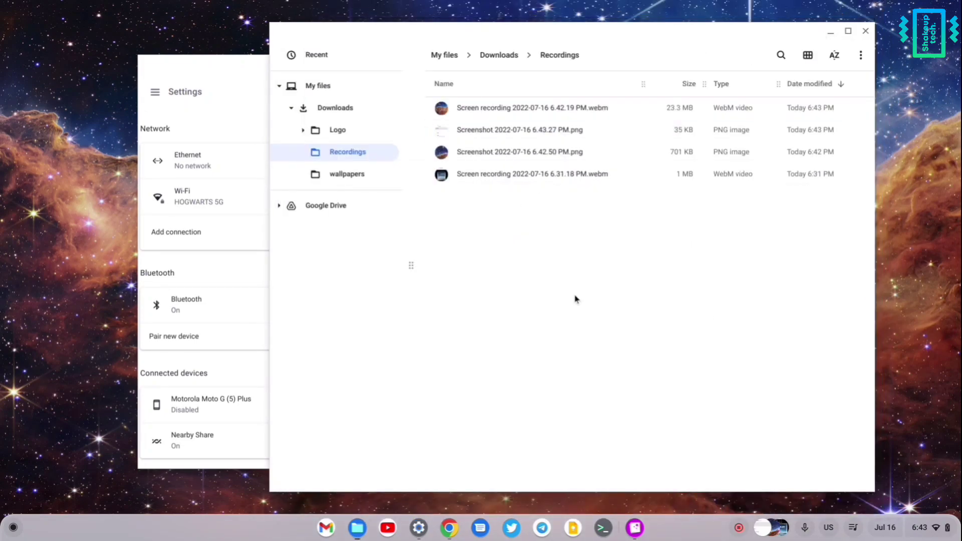
double_click(532, 174)
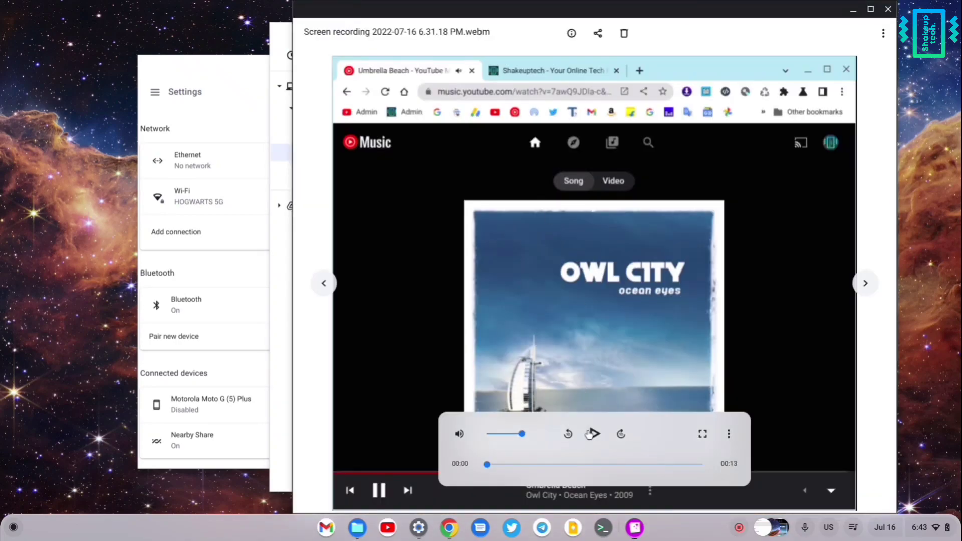
left_click(591, 434)
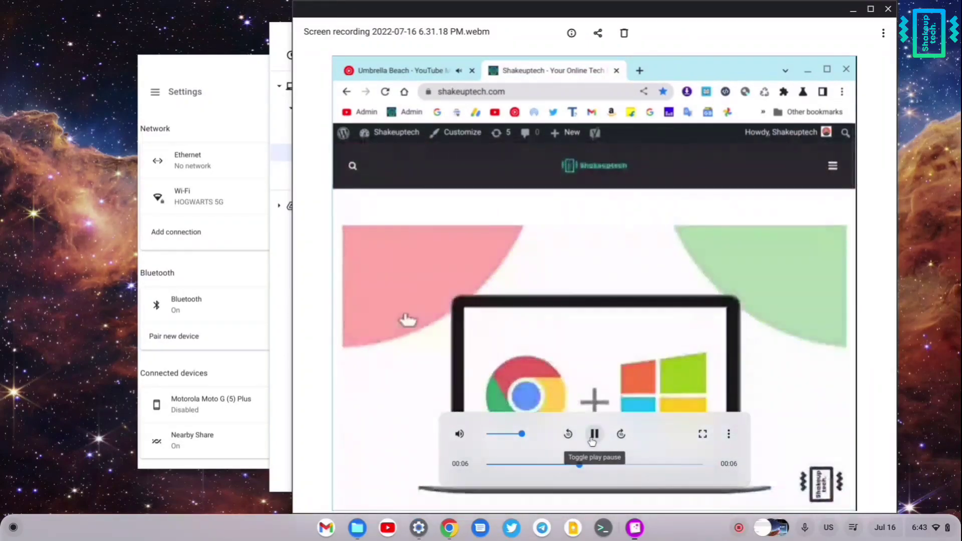
left_click(591, 437)
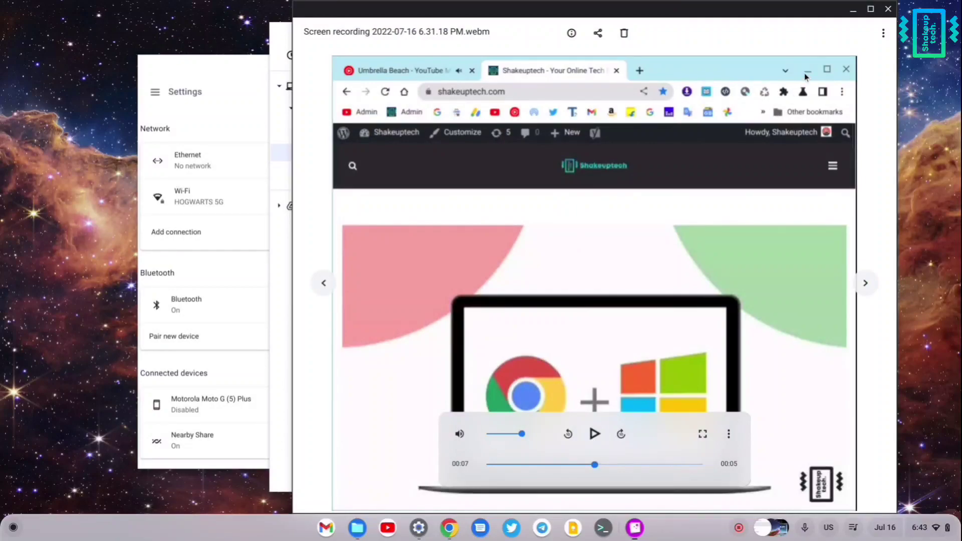
Step: Minimize the video player, Files and Settings windows to reveal the desktop
left_click(852, 9)
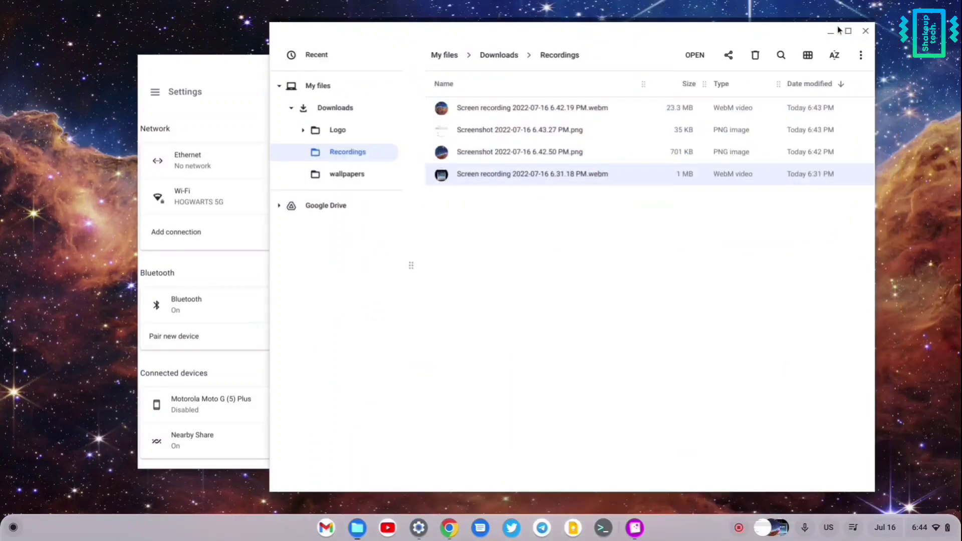
left_click(830, 32)
left_click(300, 65)
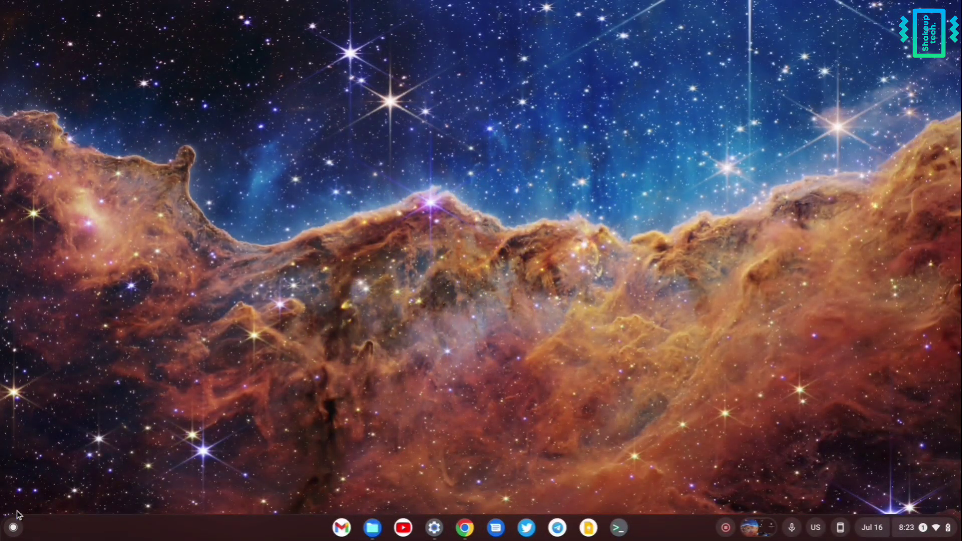
Step: Ask Google Assistant by voice about reminders and to stop the Living Room clock music, then close it
left_click(13, 527)
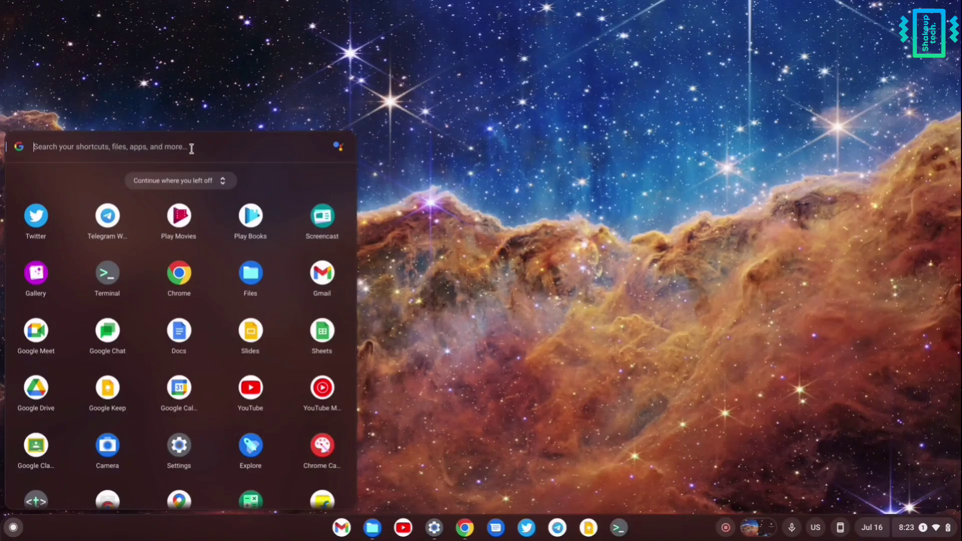
left_click(338, 147)
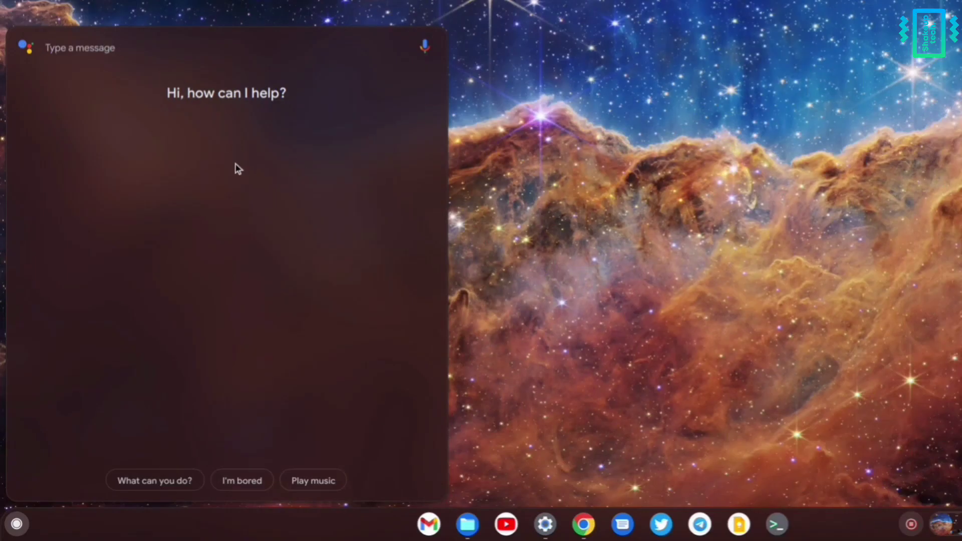
left_click(424, 46)
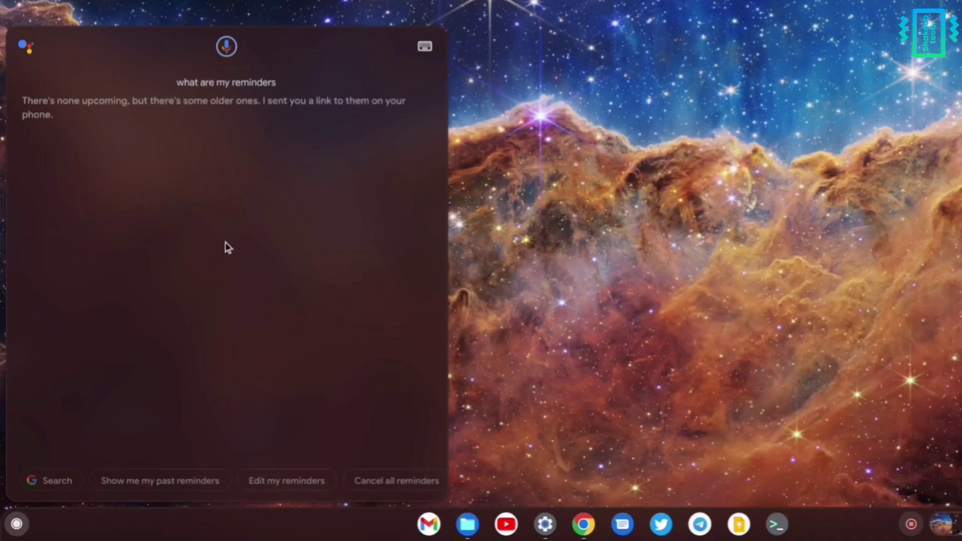
left_click(227, 48)
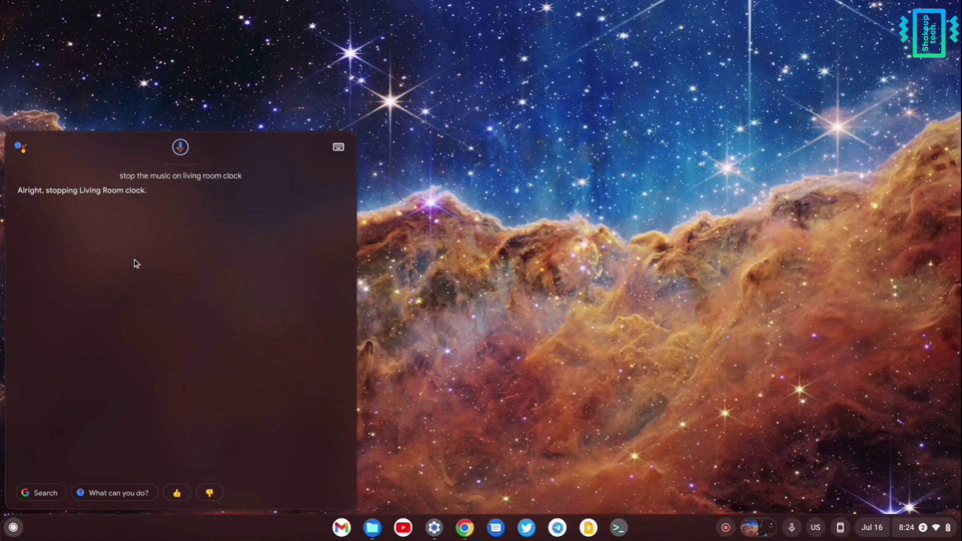
left_click(421, 306)
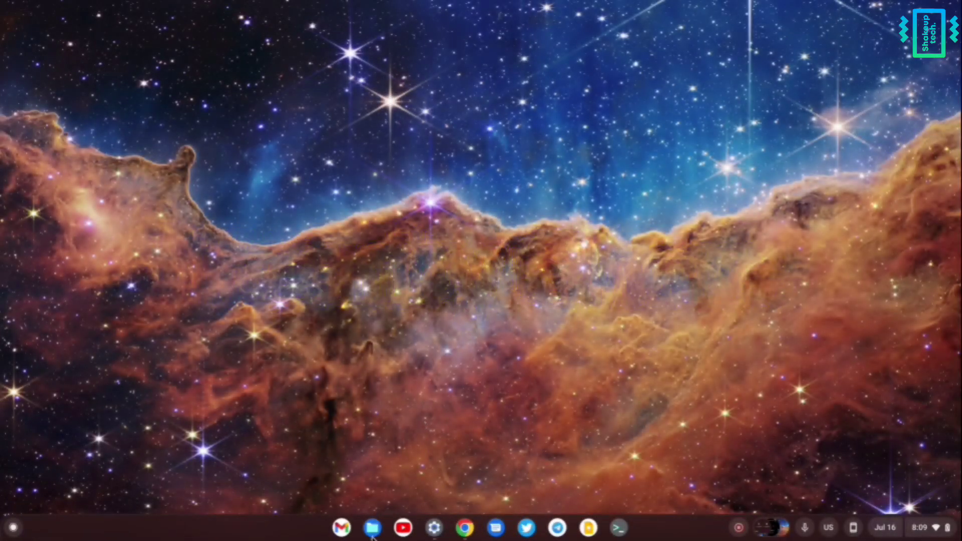
Step: Send Screenshot 2022-07-16 7.28.41 PM.png from Files to the phone via Nearby Share, then deselect it
key("alt+shift+m")
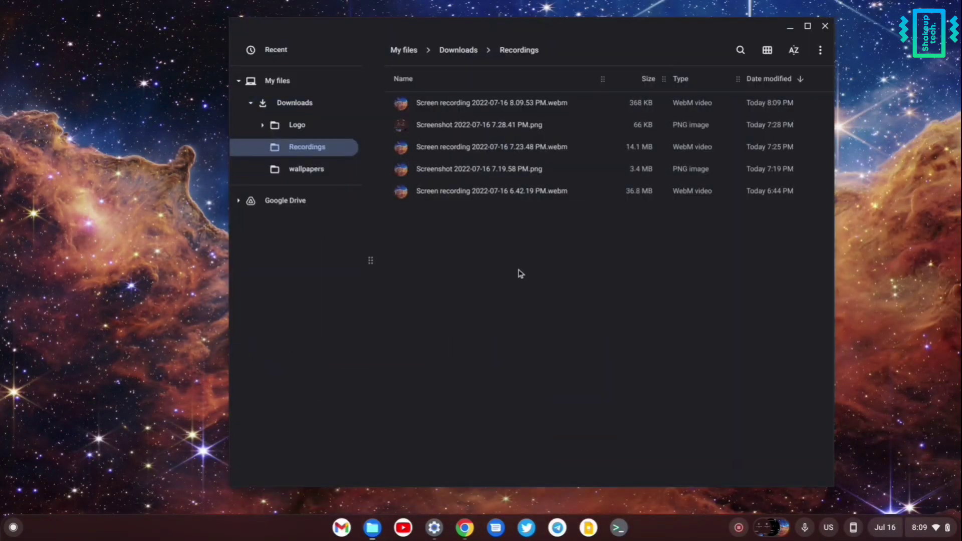
left_click(526, 130)
left_click(741, 64)
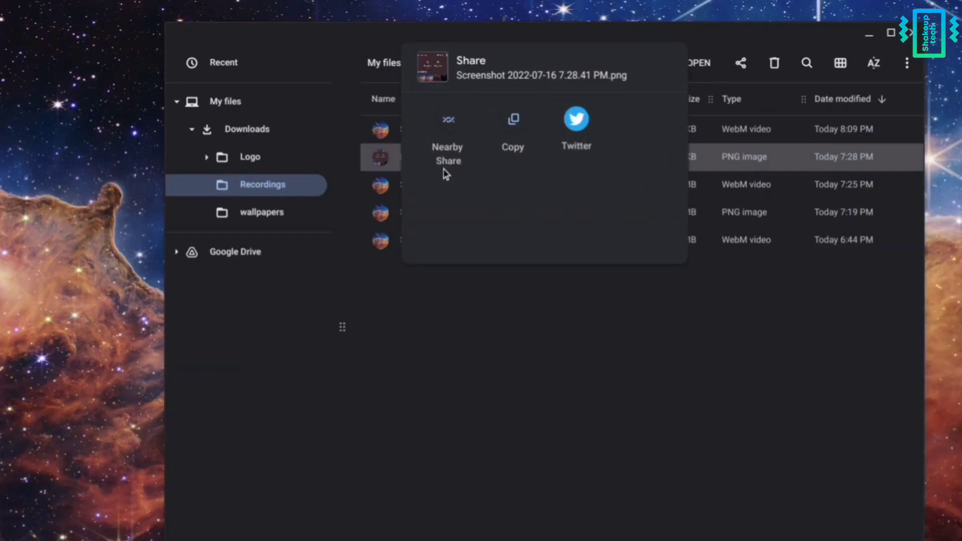
left_click(446, 134)
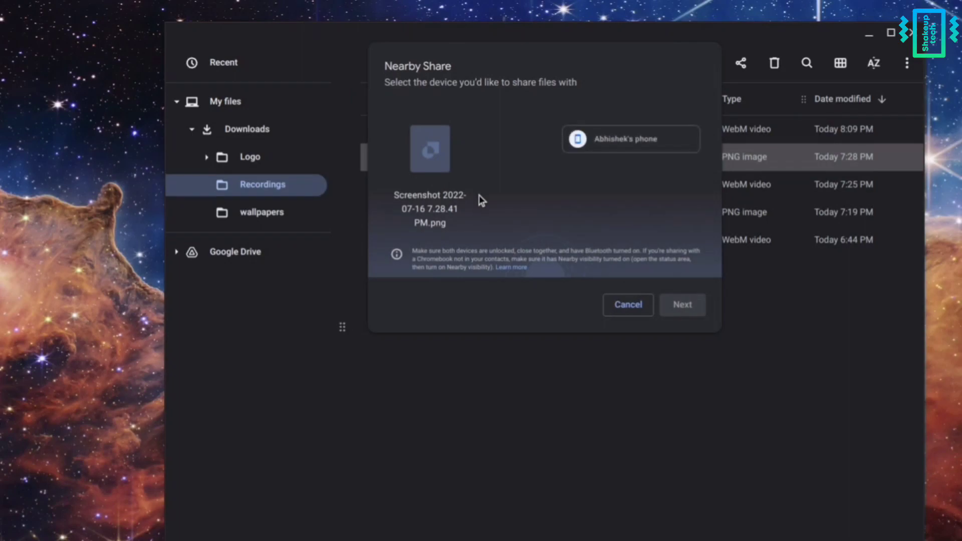
left_click(611, 143)
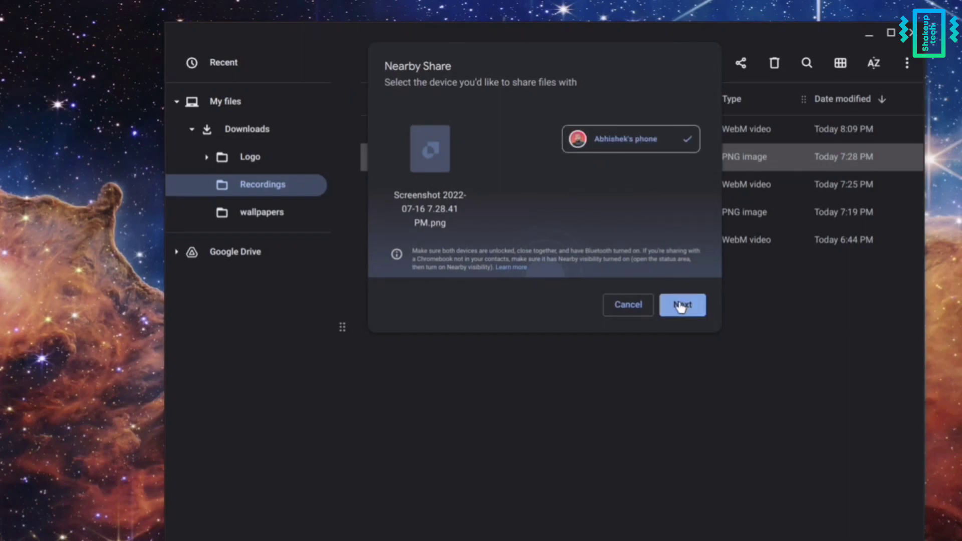
left_click(681, 308)
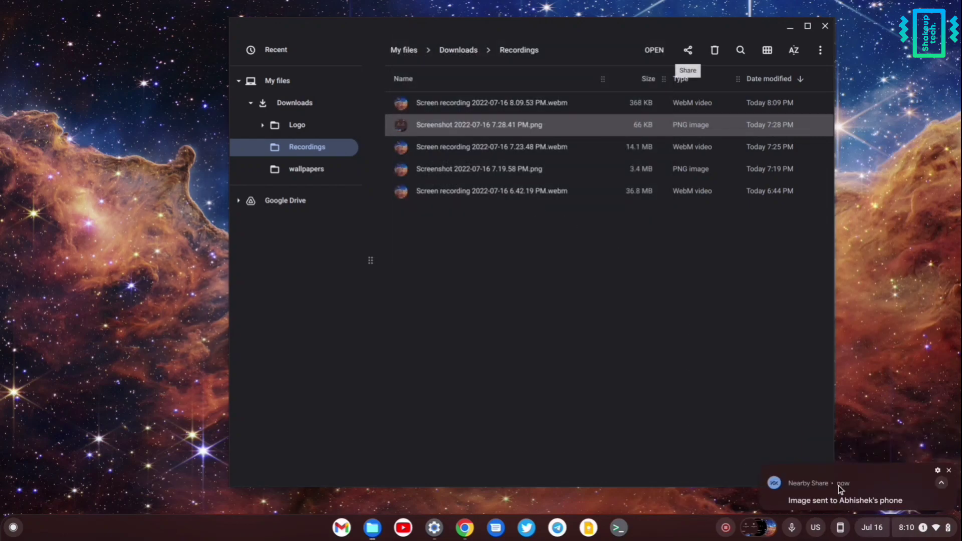
left_click(596, 313)
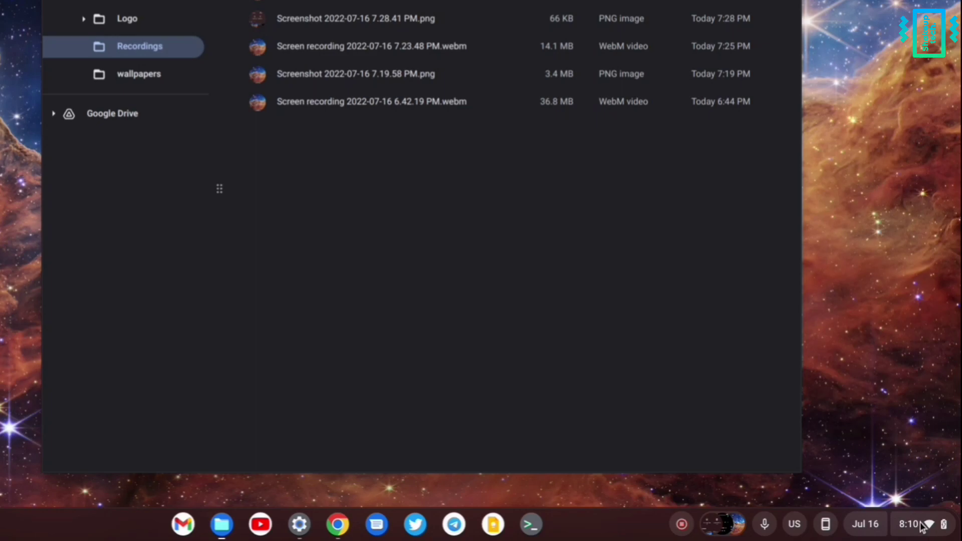
Step: Turn on Nearby visibility, accept the incoming screenshot from the phone, and return to Connected devices
left_click(922, 526)
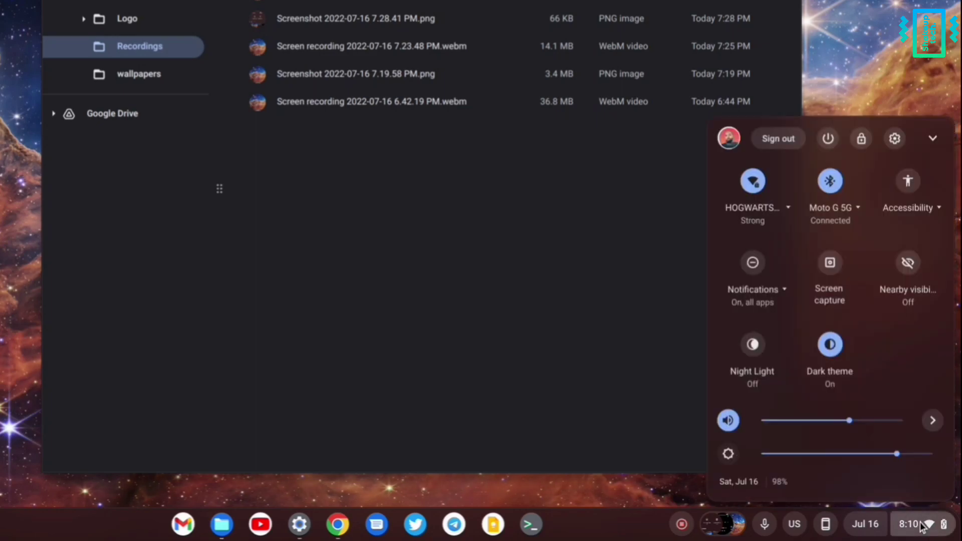
left_click(907, 265)
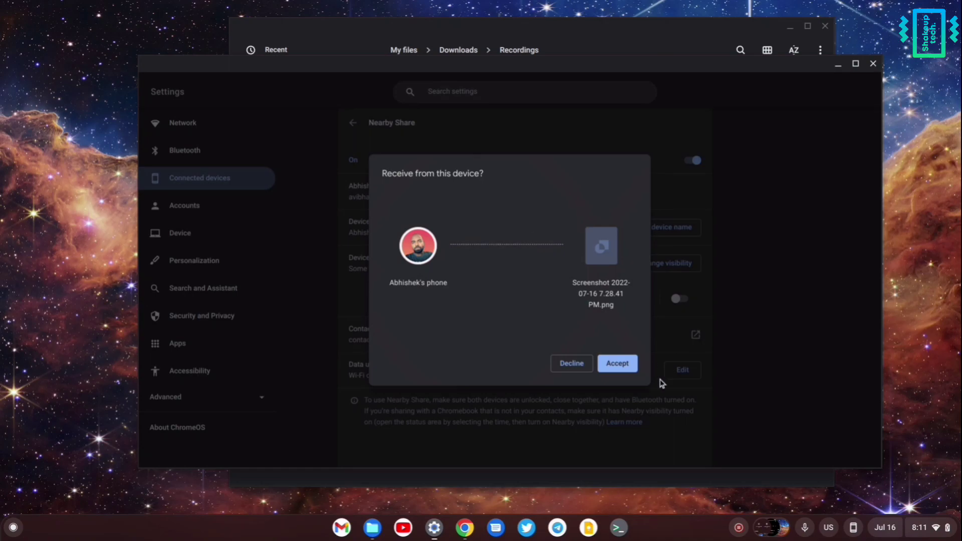
left_click(623, 368)
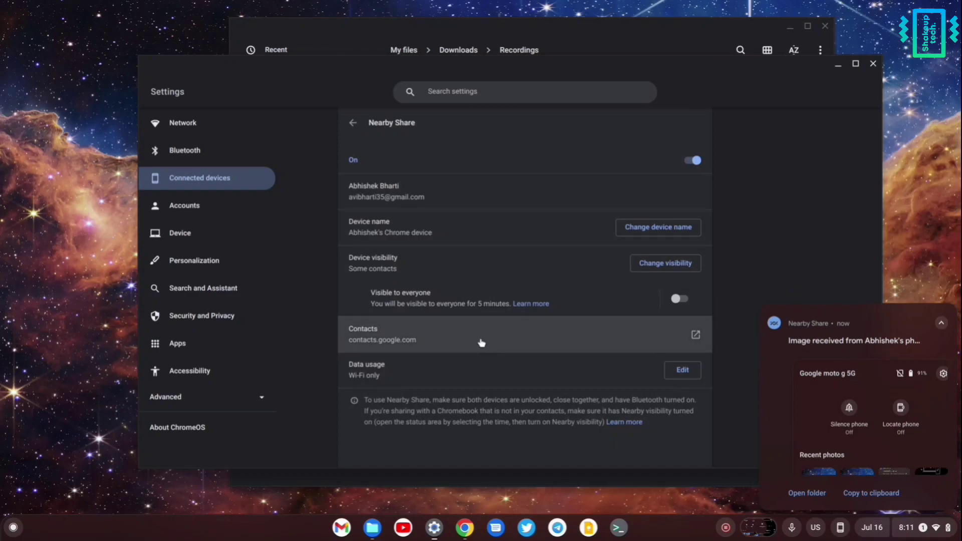
left_click(948, 310)
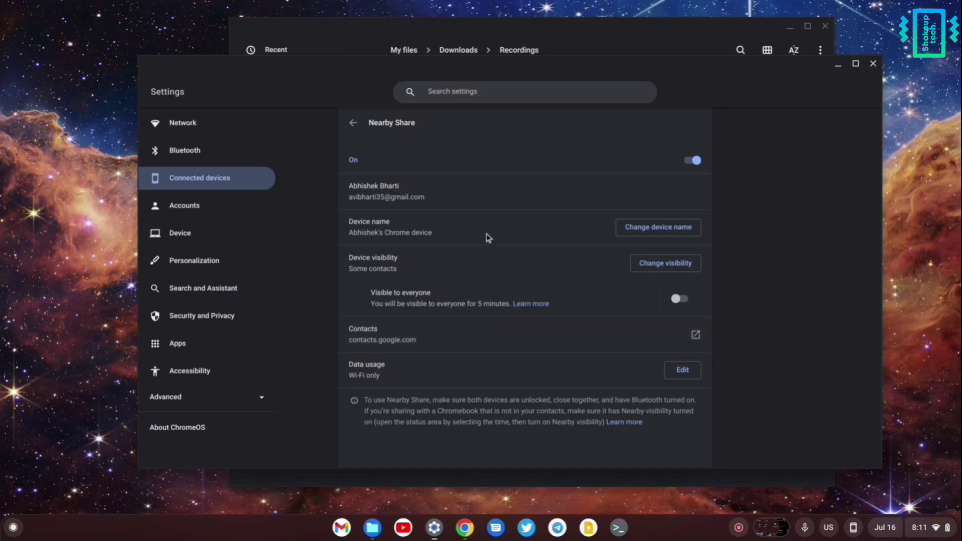
left_click(353, 124)
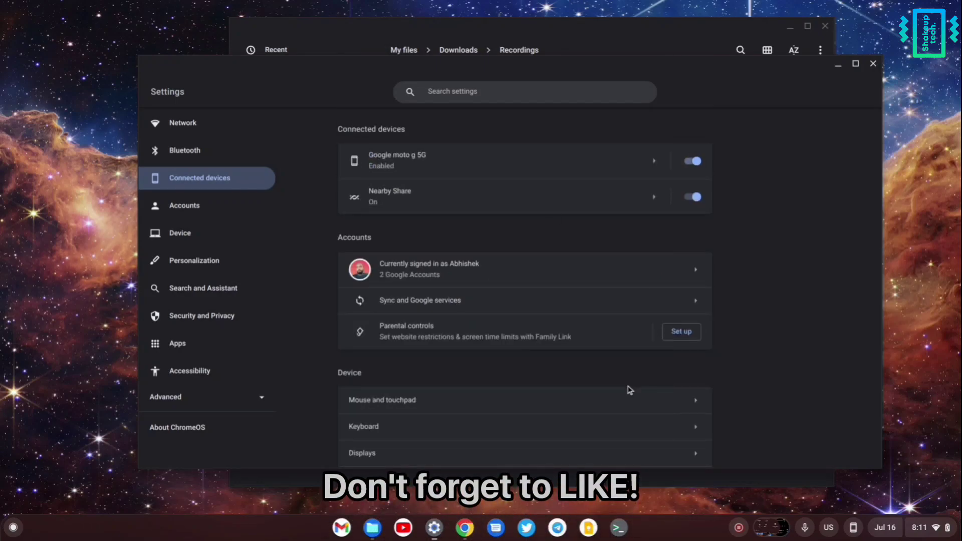
Step: Open the Google moto g 5G device page under Connected devices in Settings
scroll(605, 390, "up", 5)
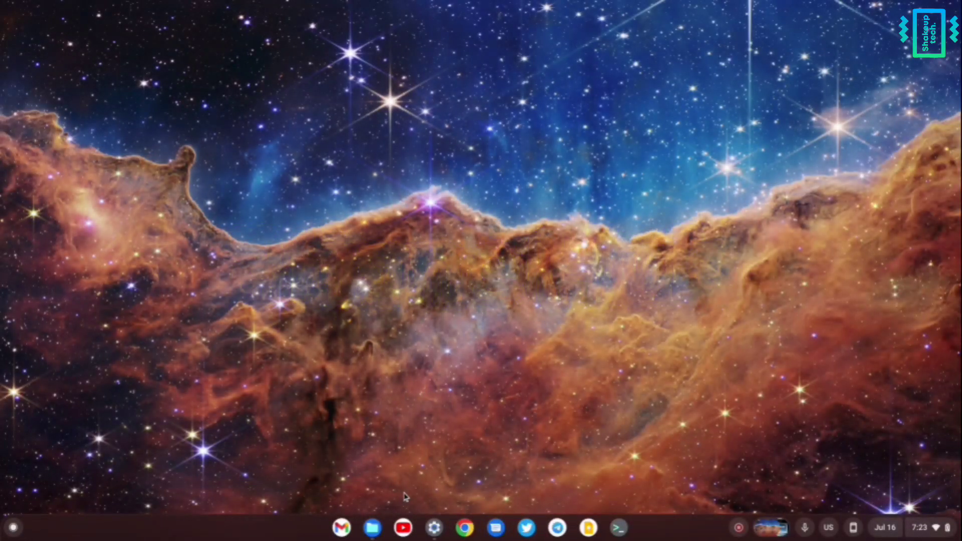
left_click(434, 527)
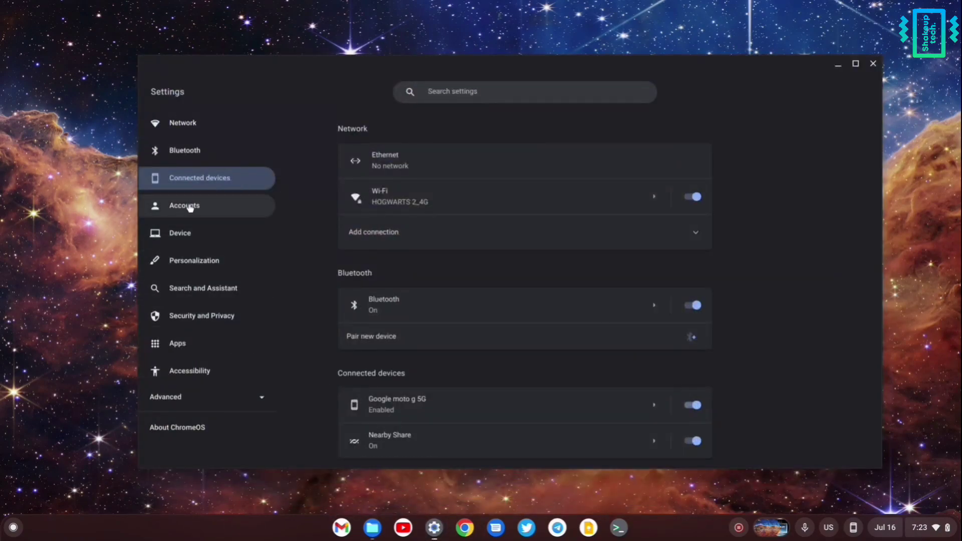
scroll(440, 310, "down", 2)
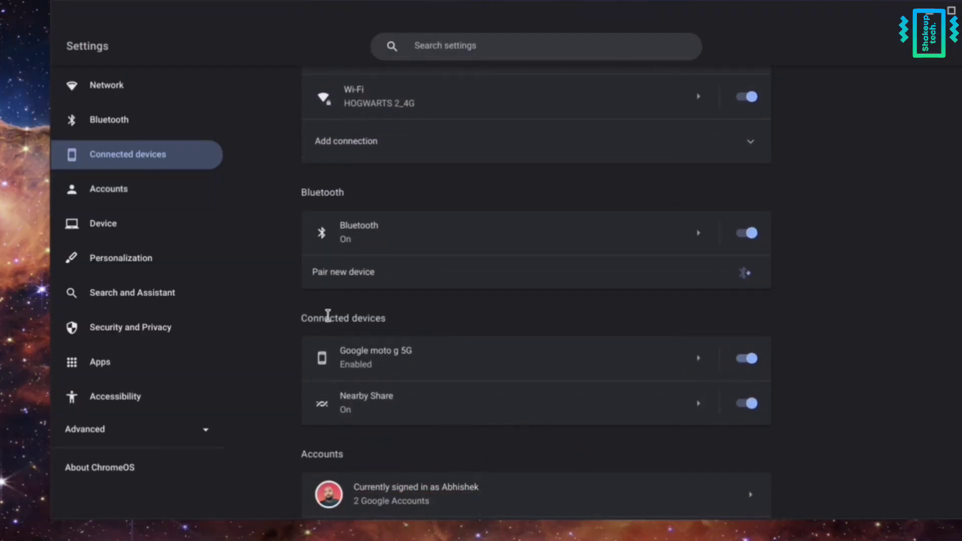
left_click(699, 358)
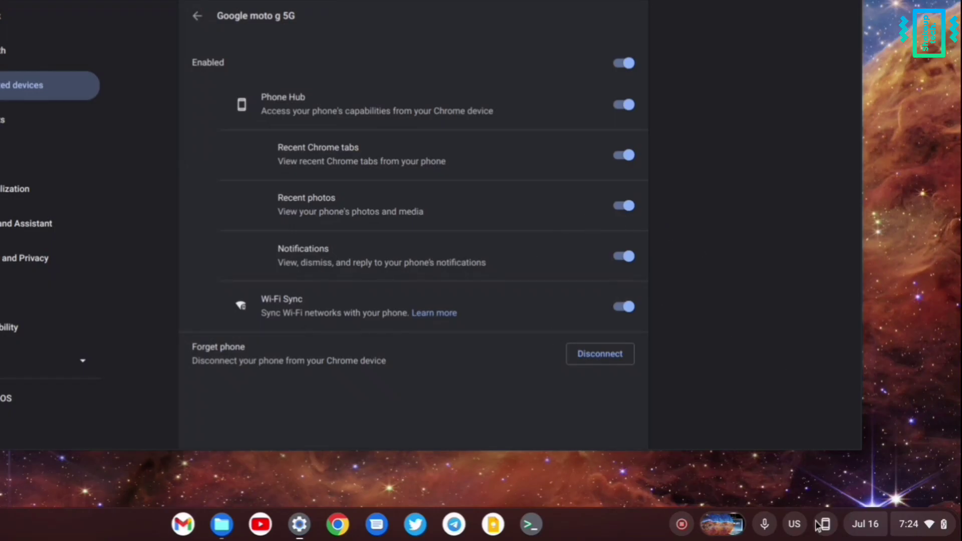
Step: Toggle the phone's silence mode on and off twice from the Phone Hub panel, then close it
left_click(825, 524)
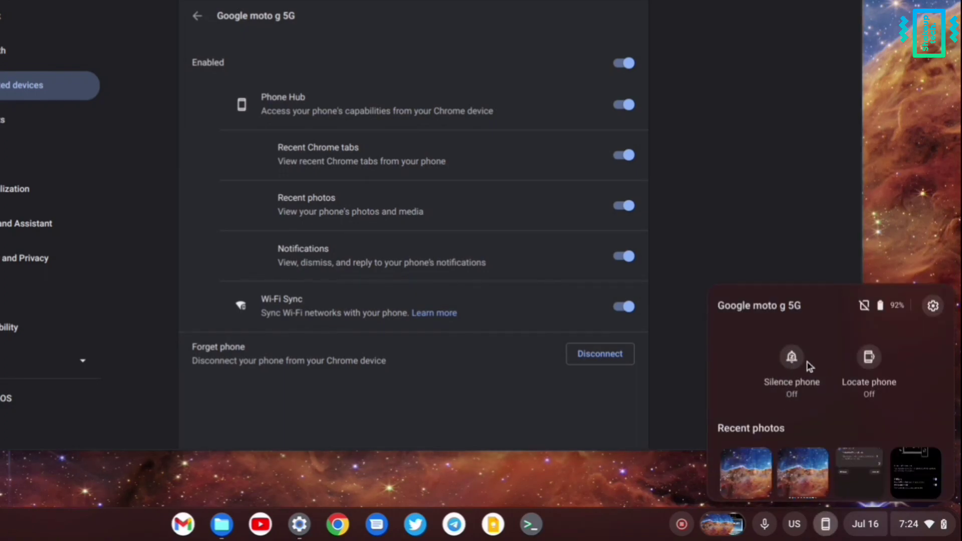
left_click(790, 359)
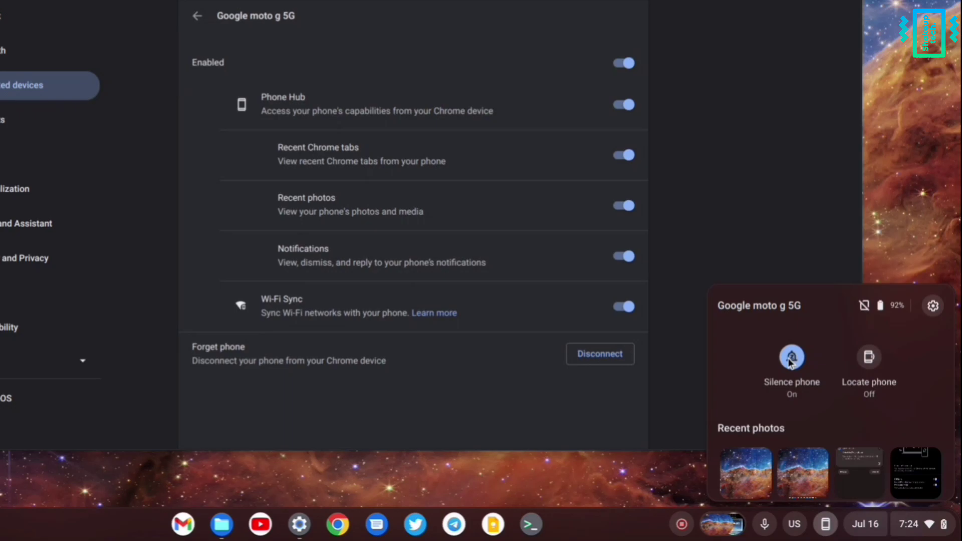
left_click(790, 359)
left_click(789, 358)
left_click(789, 358)
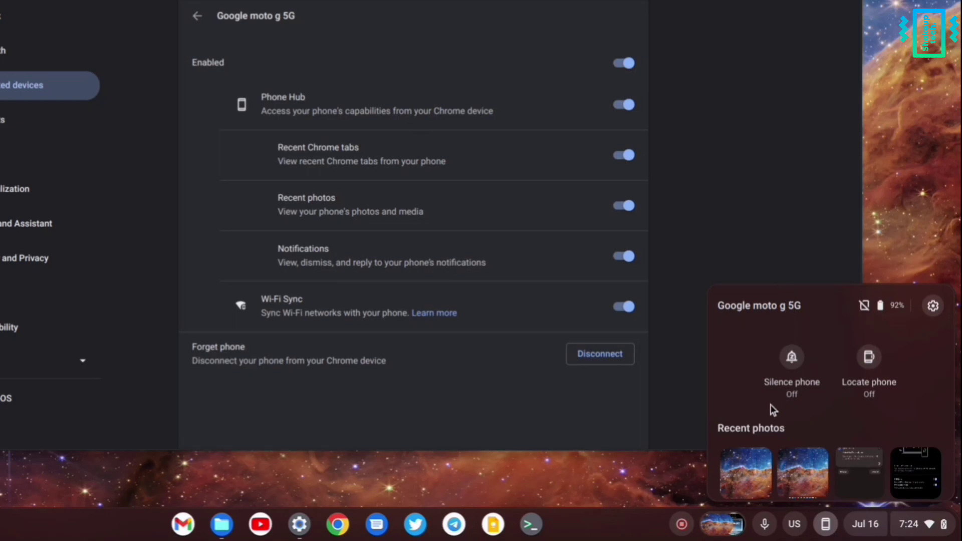
left_click(768, 244)
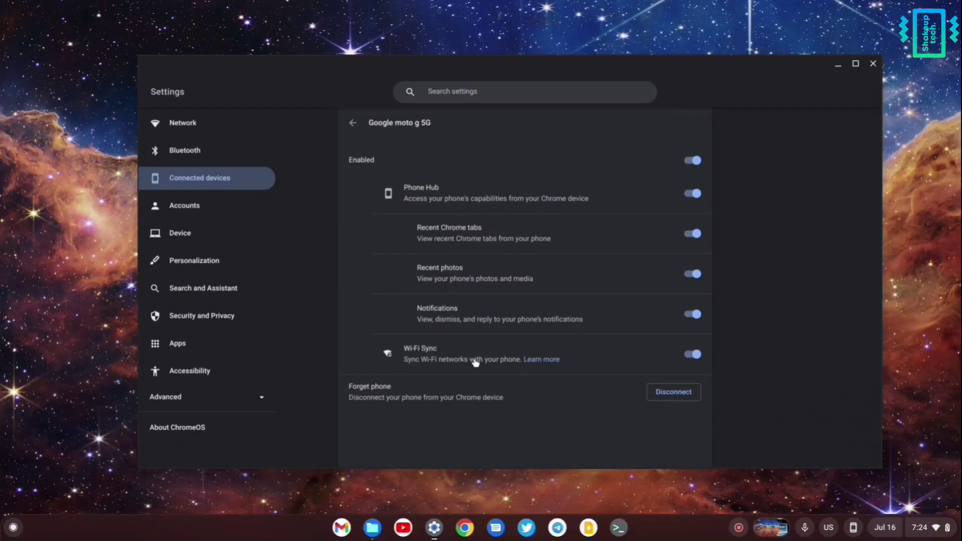
Step: From Manage accessibility features, dictate a query into the settings search with the shelf mic, then clear it
left_click(352, 122)
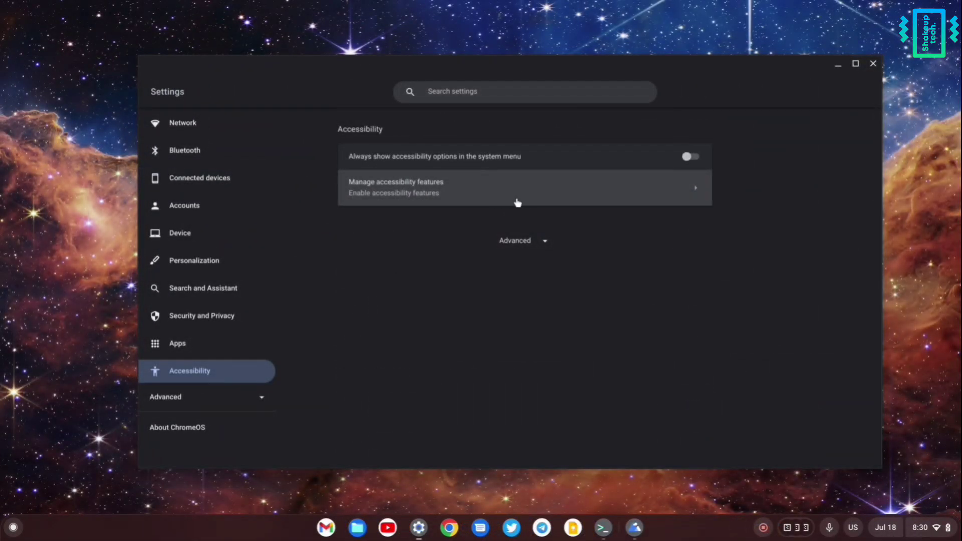
left_click(525, 202)
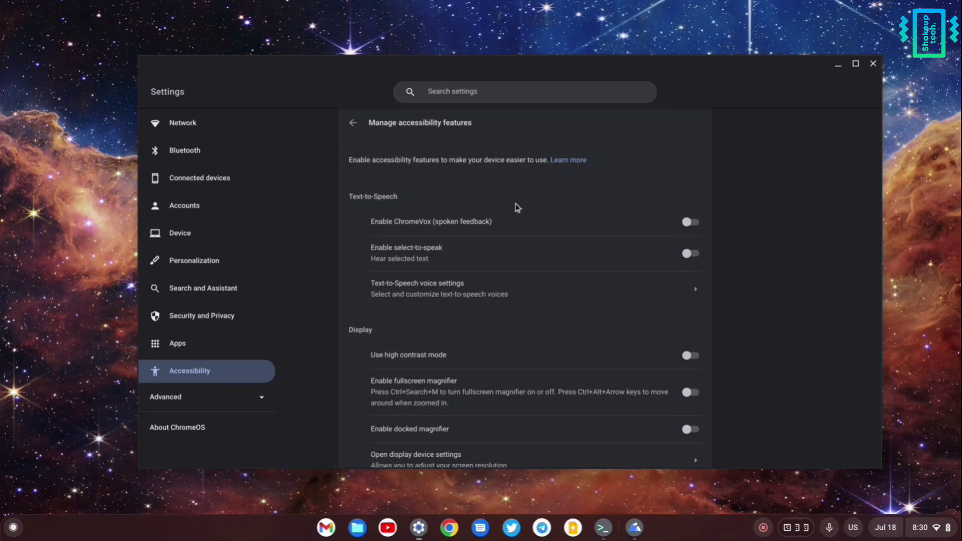
scroll(548, 257, "down", 6)
scroll(548, 258, "down", 2)
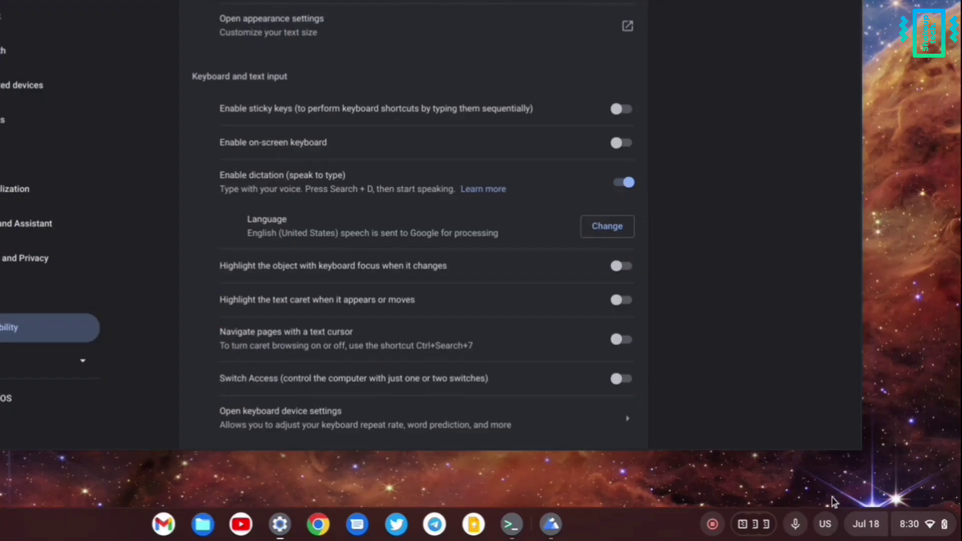
left_click(793, 526)
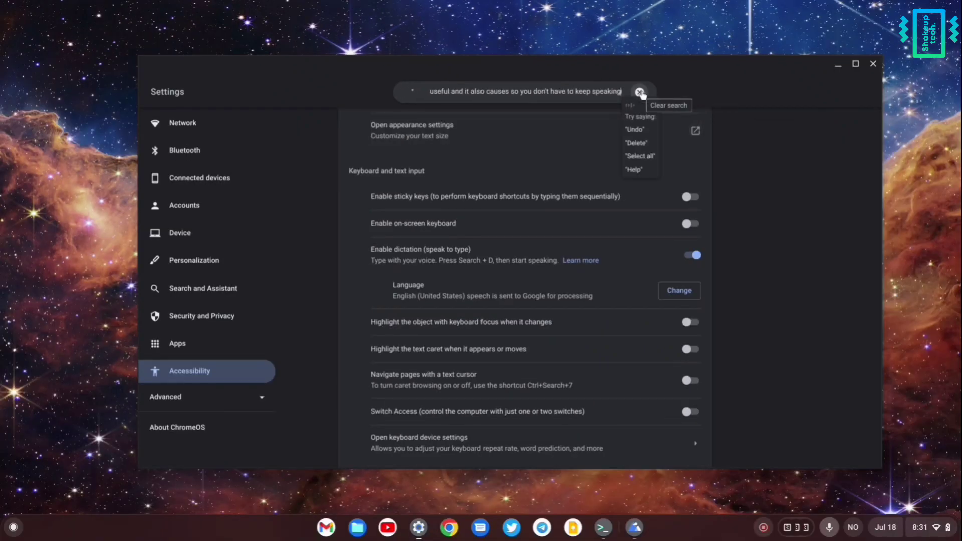
left_click(639, 92)
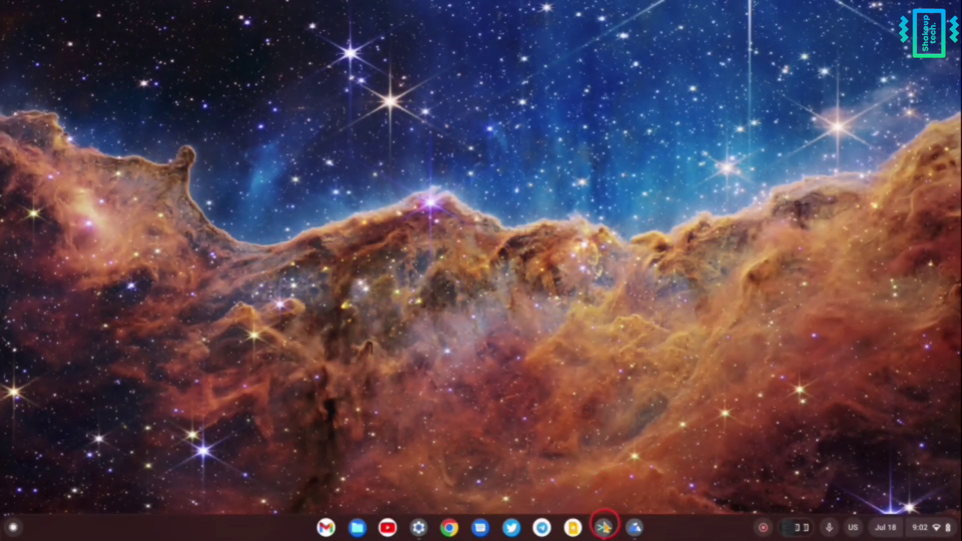
Step: Open the Linux terminal and check the Linux environment under Settings > Advanced > Developers
left_click(604, 526)
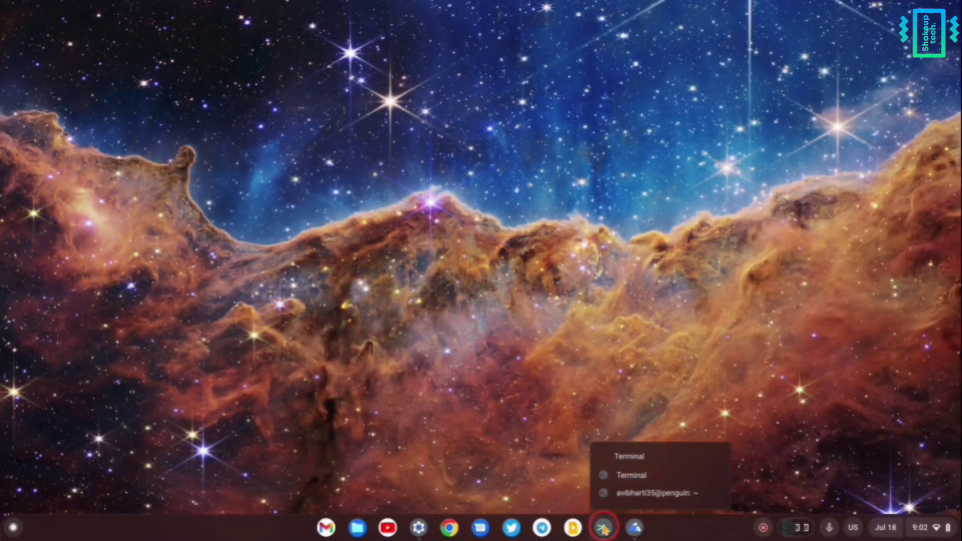
left_click(624, 495)
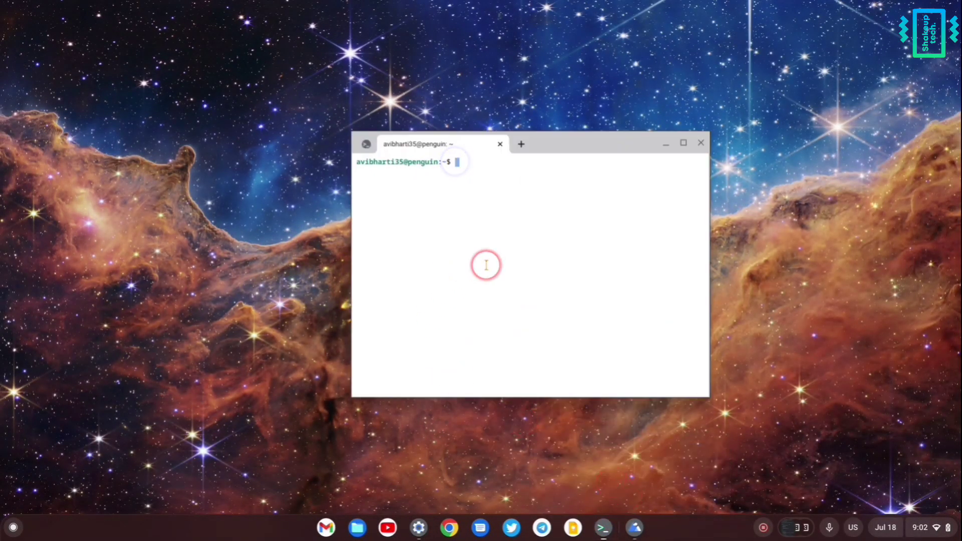
left_click(419, 527)
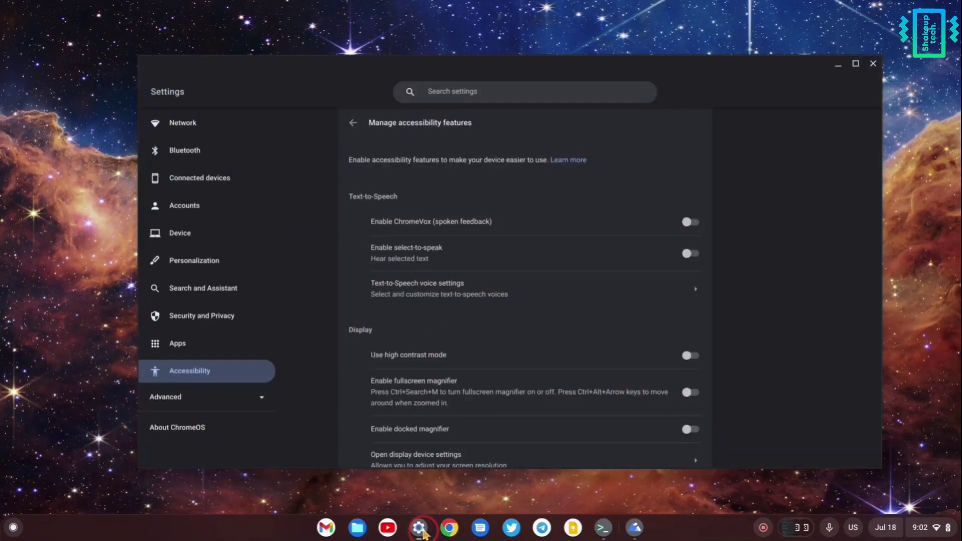
left_click(205, 395)
scroll(219, 375, "down", 3)
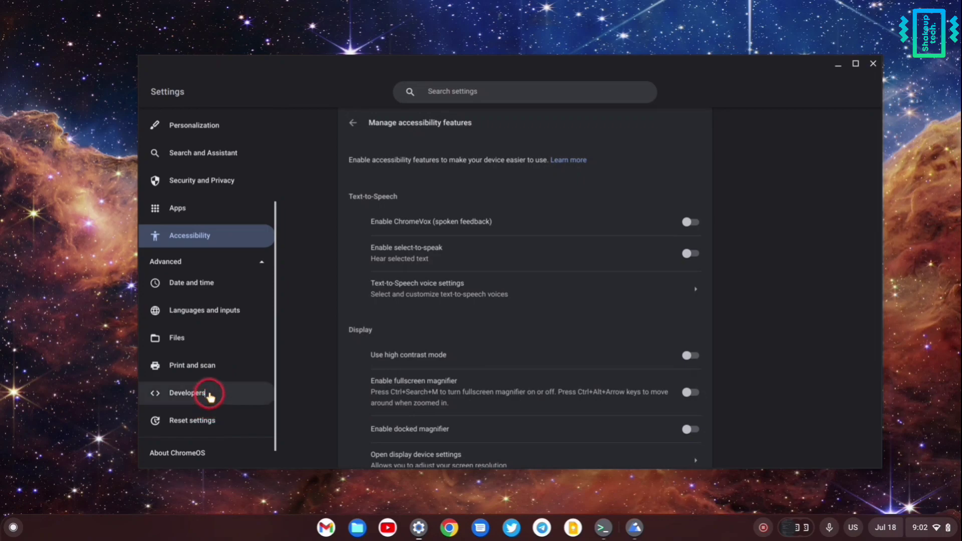
left_click(210, 393)
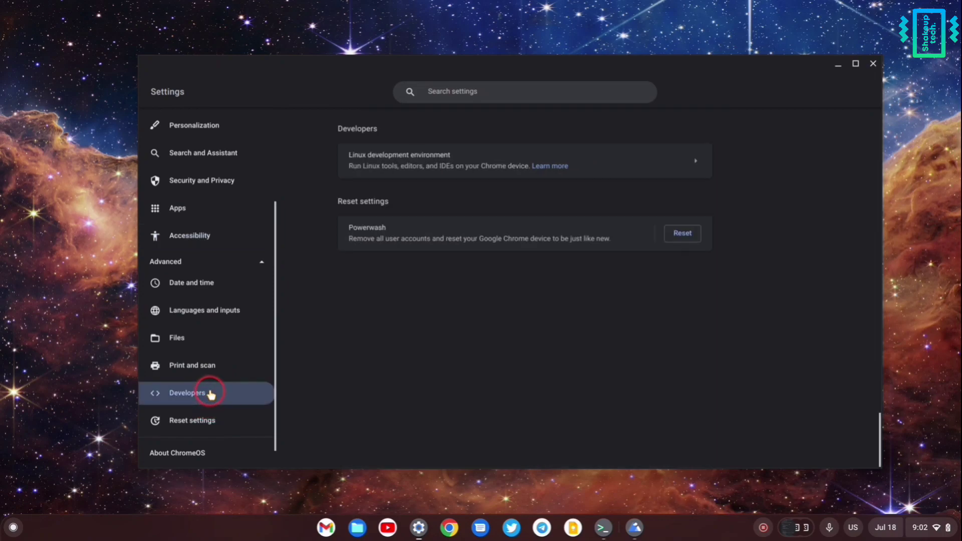
left_click(836, 64)
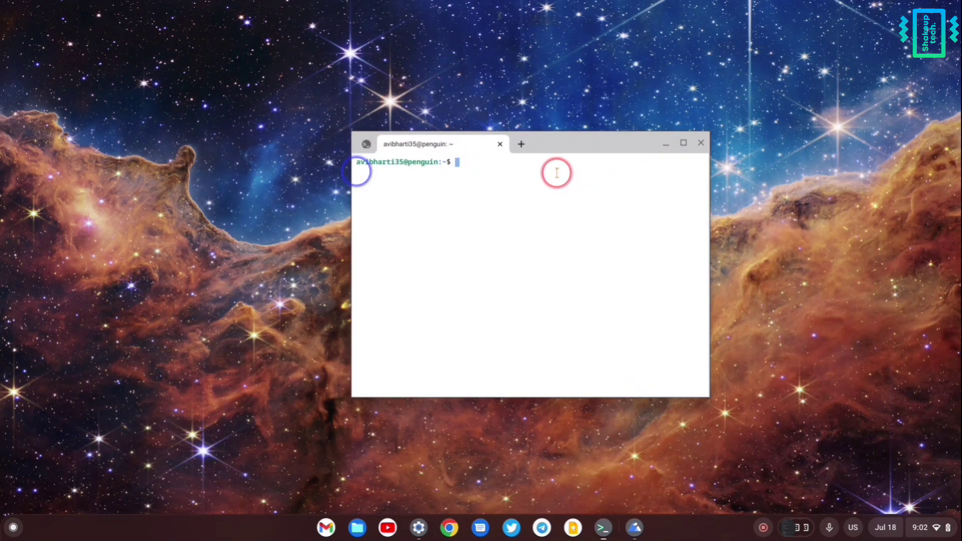
Step: Run 'sudo apt install libreoffice' (already newest 1:7.0.4-4+deb11u1), then open the Linux apps folder
type("sudo apt install")
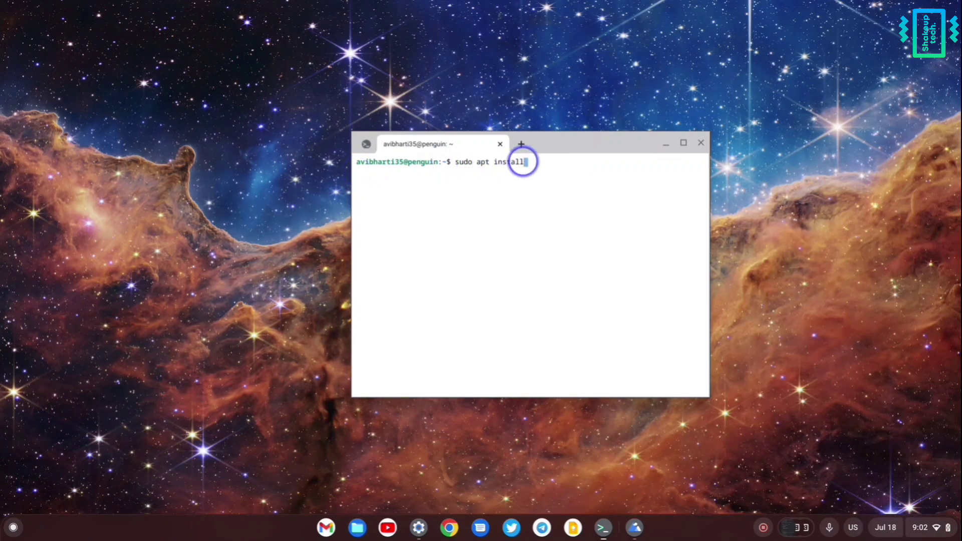
type(" libr")
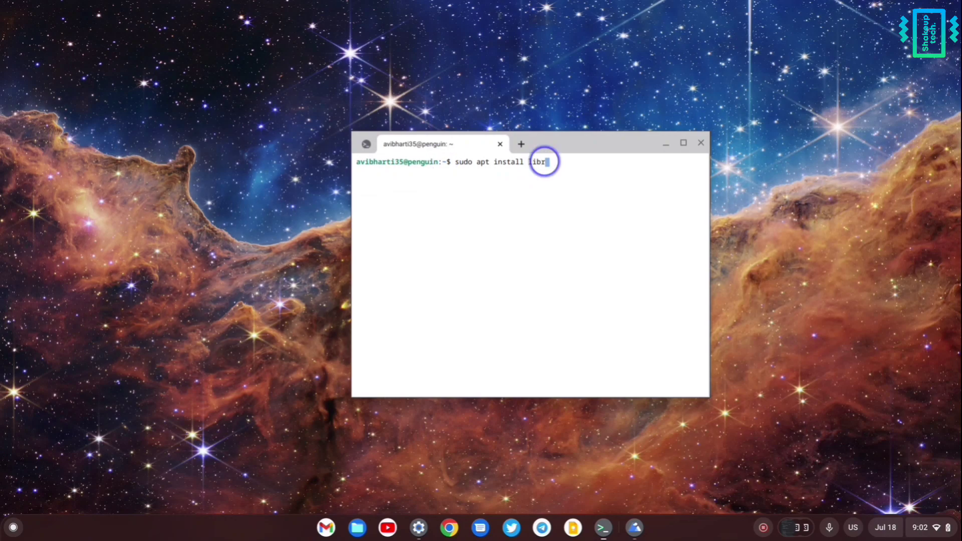
type("eoffice")
key("Return")
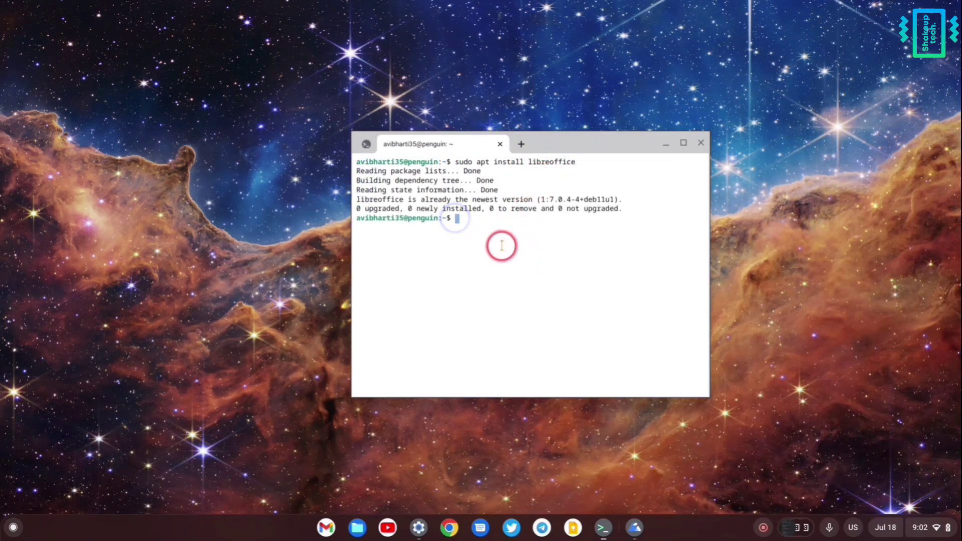
left_click(13, 527)
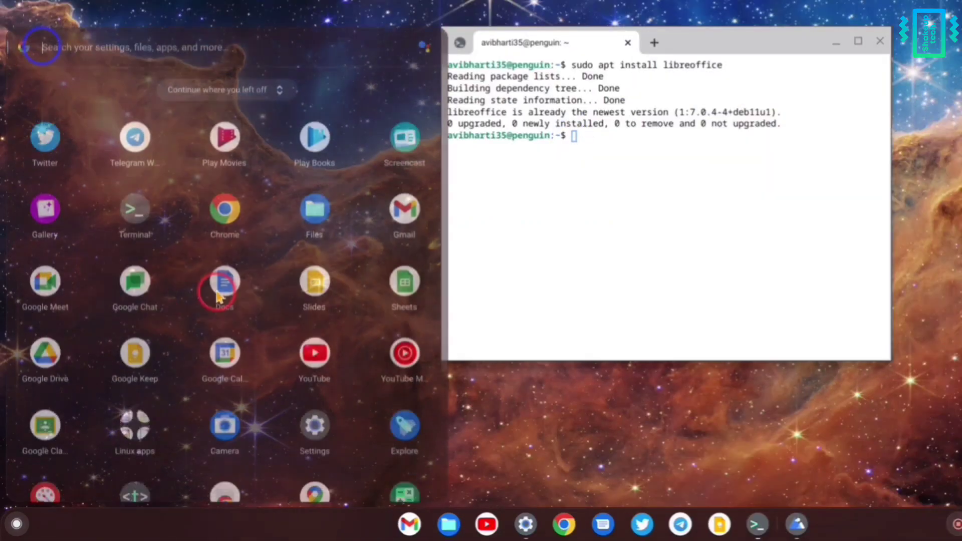
scroll(148, 346, "down", 5)
left_click(133, 234)
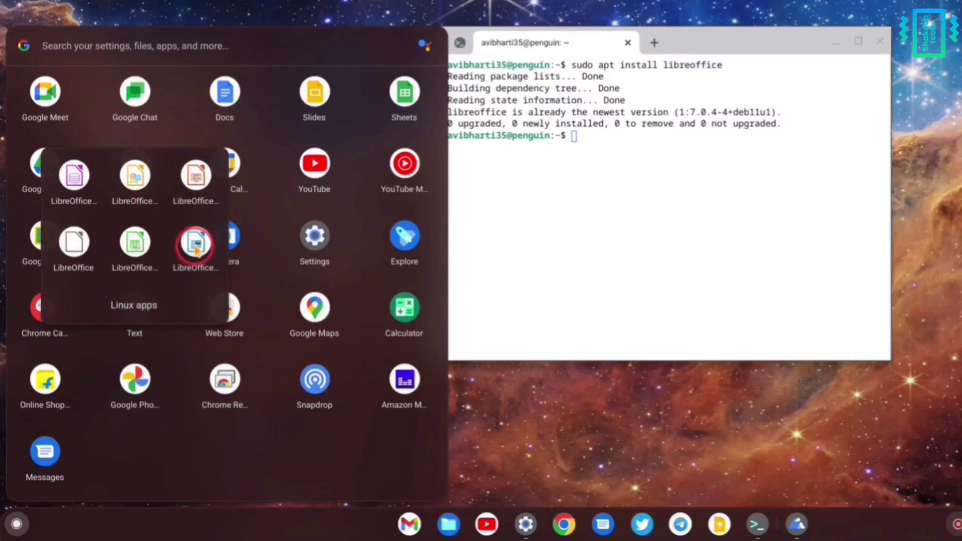
Step: Launch LibreOffice, start a new Writer document and dismiss the startup tip
left_click(76, 242)
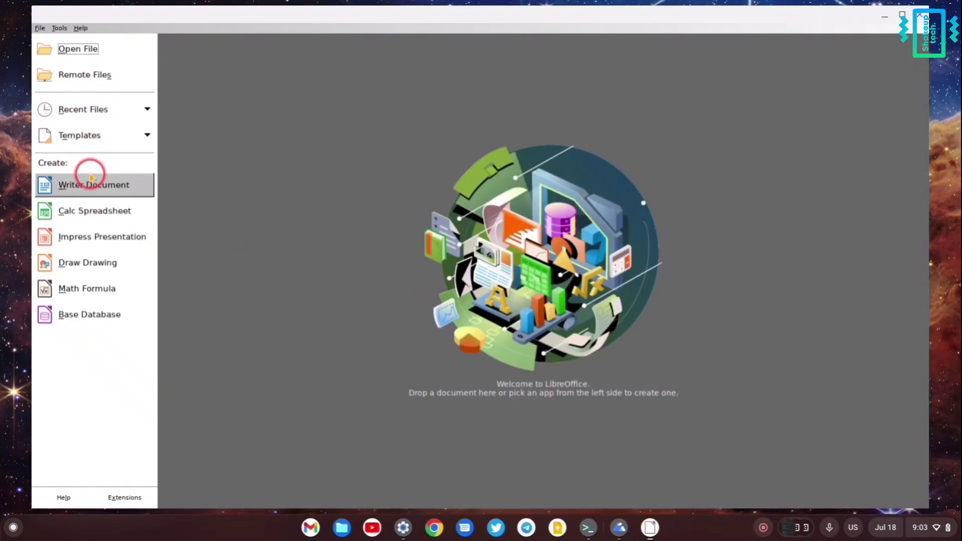
left_click(89, 185)
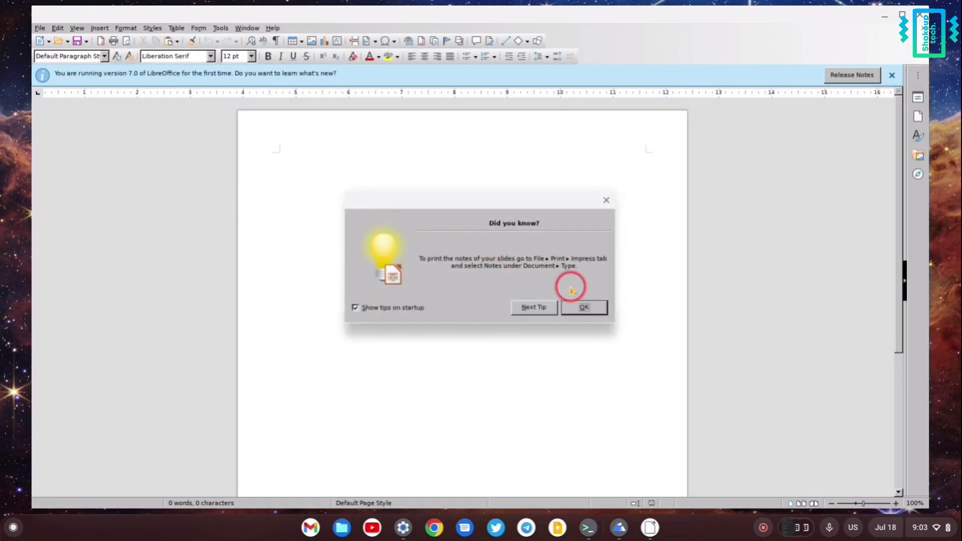
left_click(606, 200)
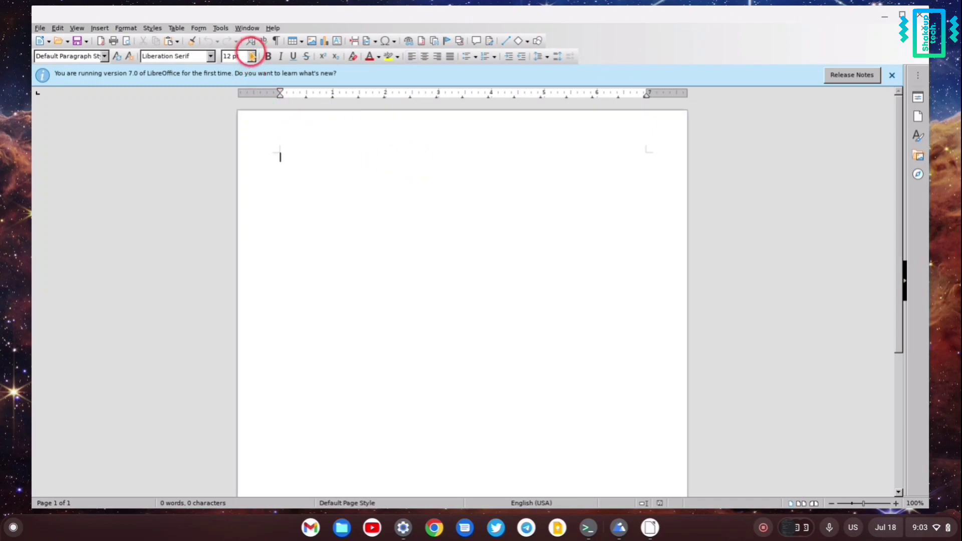
Step: Set the font size to 24 pt and type 'hello'
left_click(252, 56)
left_click(232, 144)
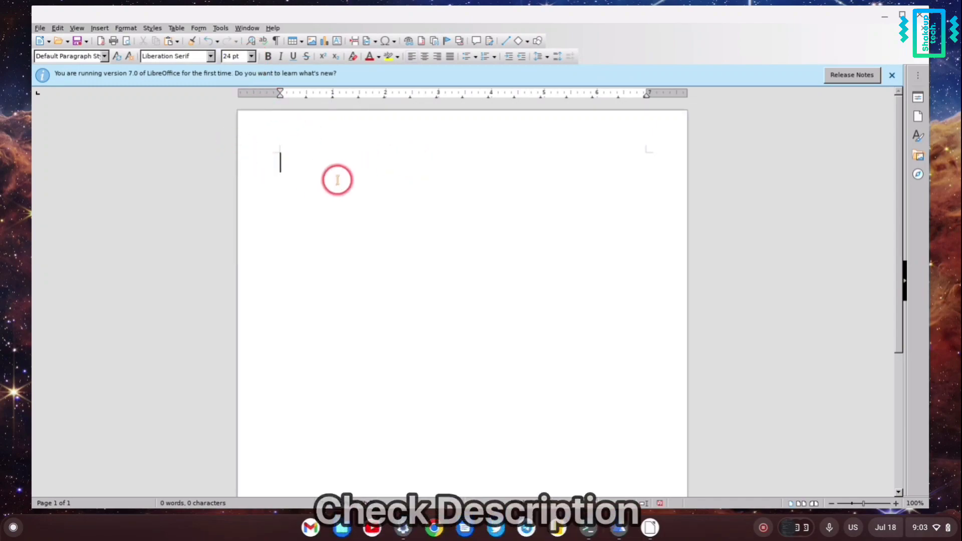
type("hello")
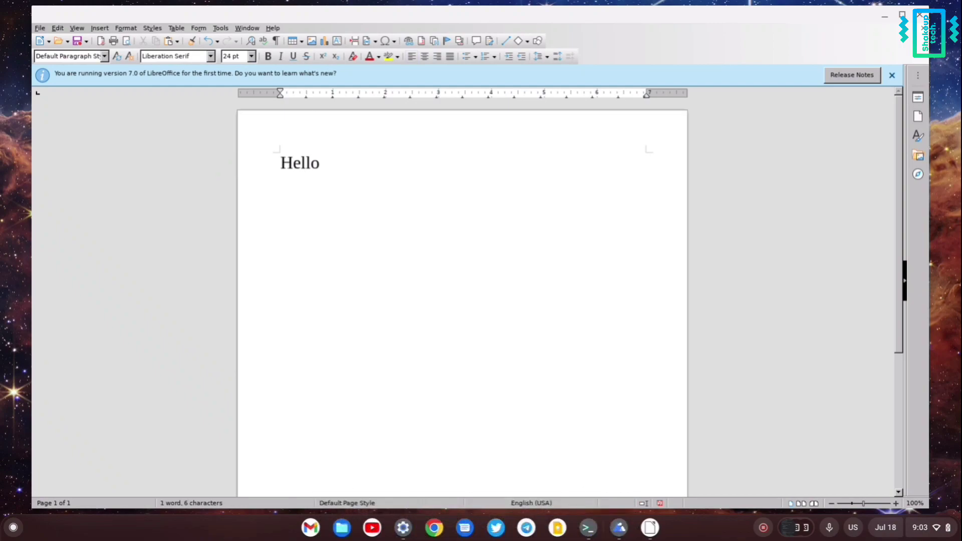
Step: Minimize the Writer and Terminal windows and bring up Quick Settings on the bare desktop
left_click(884, 16)
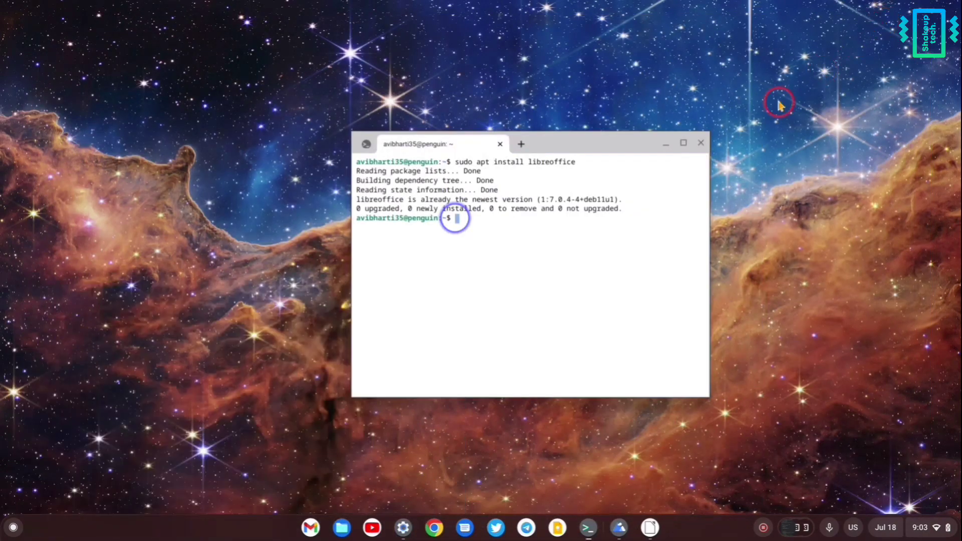
left_click(667, 146)
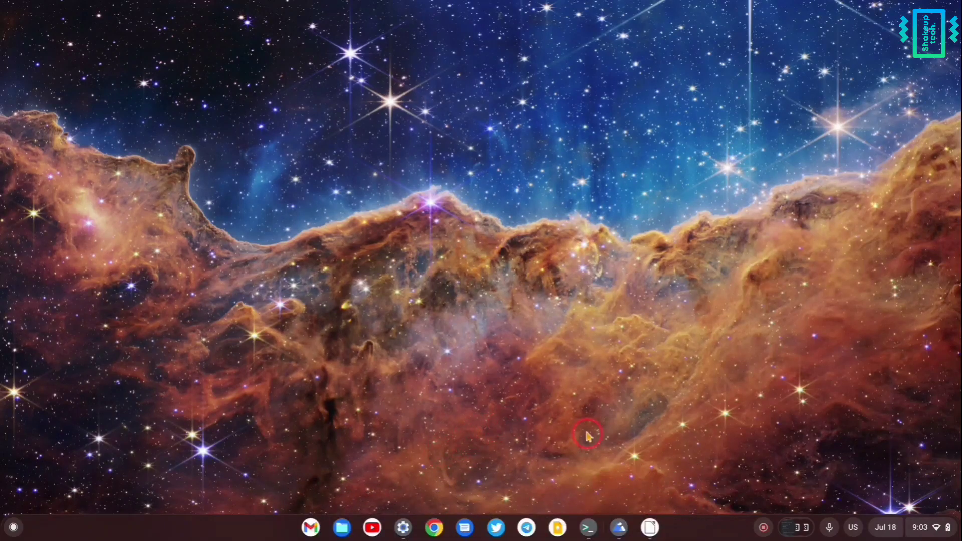
key("super")
key("super")
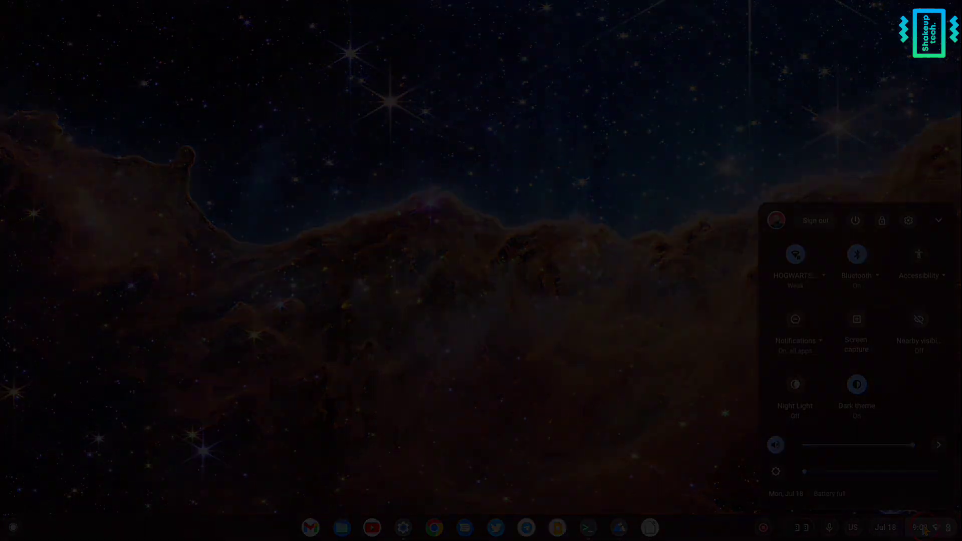